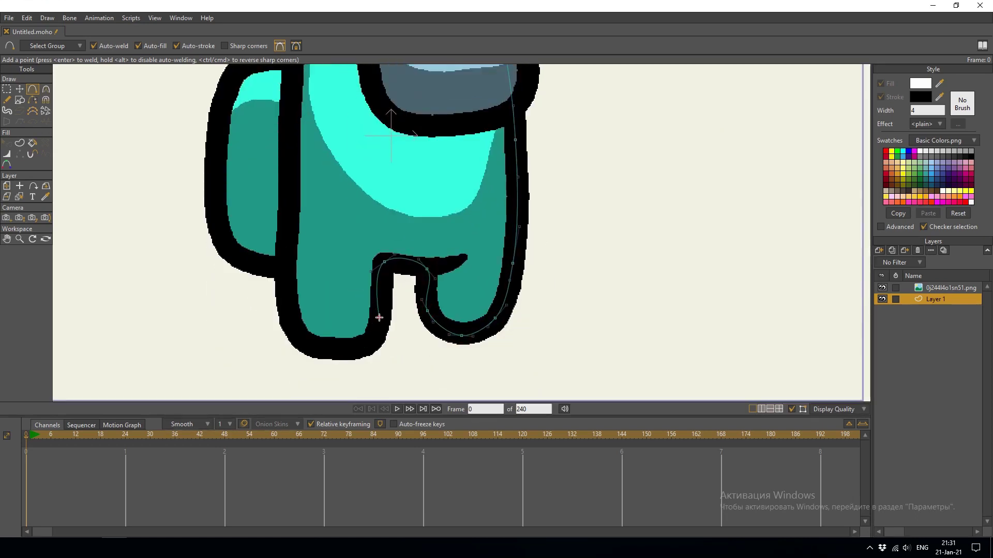
- Finish tracing the body outline around the left leg and up the back to the head, and fill it with the reference's light turquoise
mouse_move(378, 334)
mouse_down()
mouse_move(377, 343)
mouse_move(308, 349)
mouse_up()
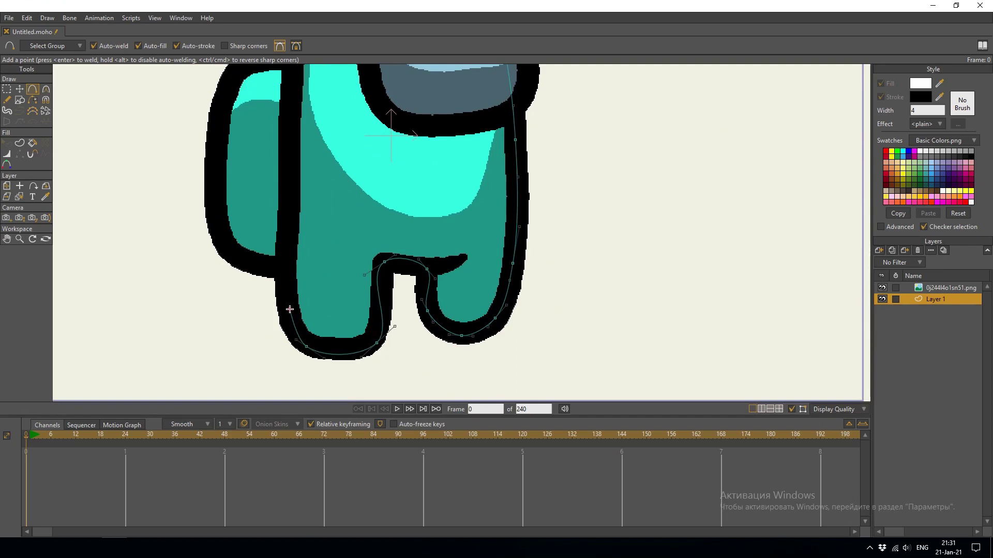
mouse_move(282, 271)
mouse_down()
mouse_move(298, 104)
mouse_move(309, 118)
mouse_move(328, 296)
mouse_move(311, 271)
mouse_move(314, 179)
mouse_move(362, 126)
mouse_up()
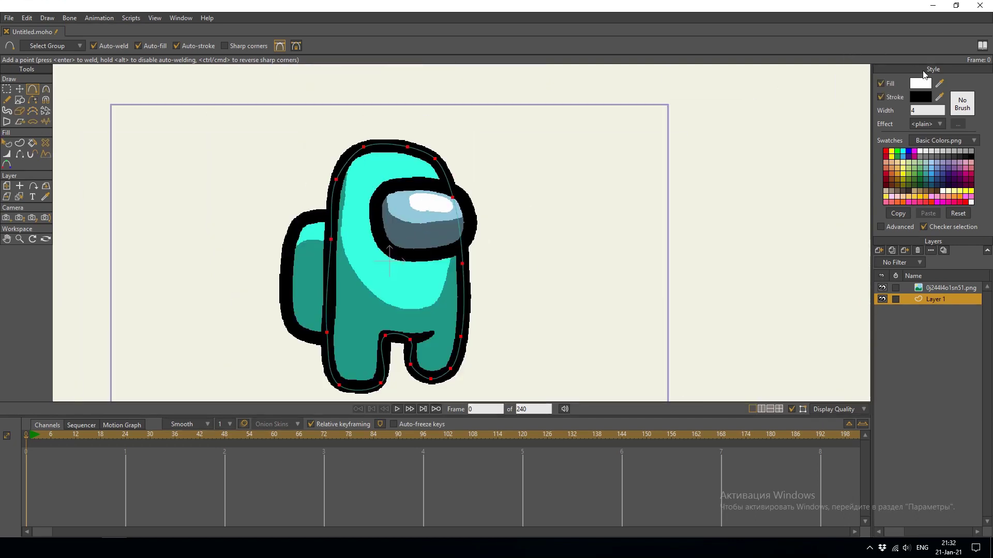
click(383, 175)
scroll(382, 175, up, 3)
- Reshape the body outline's points and curve handles at the crotch, left leg and back to follow the reference's black contour
key(t)
click(346, 132)
scroll(455, 297, down, 3)
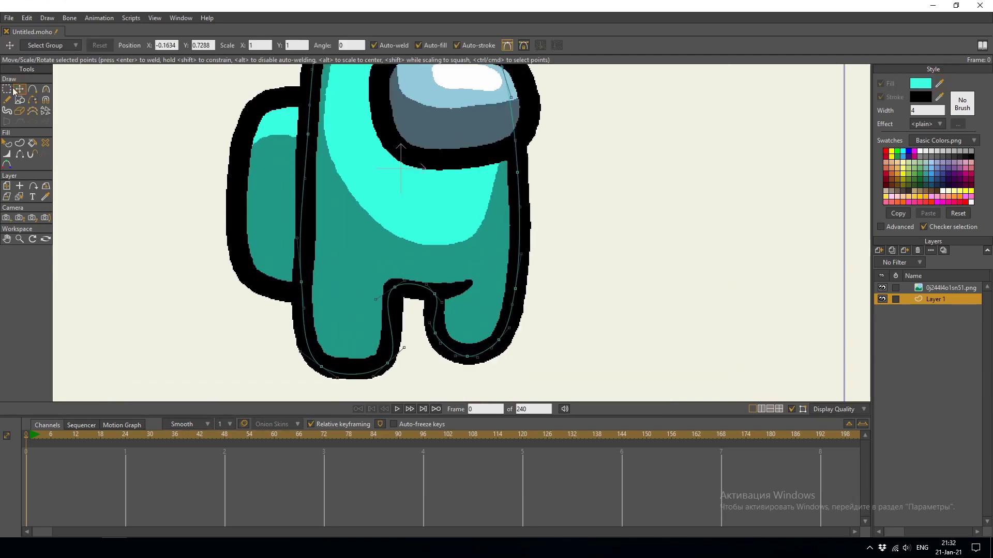
drag(385, 279, 445, 305)
scroll(403, 368, up, 2)
drag(410, 355, 365, 396)
drag(302, 158, 286, 62)
scroll(284, 226, down, 5)
scroll(288, 210, up, 2)
scroll(308, 113, down, 2)
scroll(308, 114, down, 1)
scroll(327, 182, up, 2)
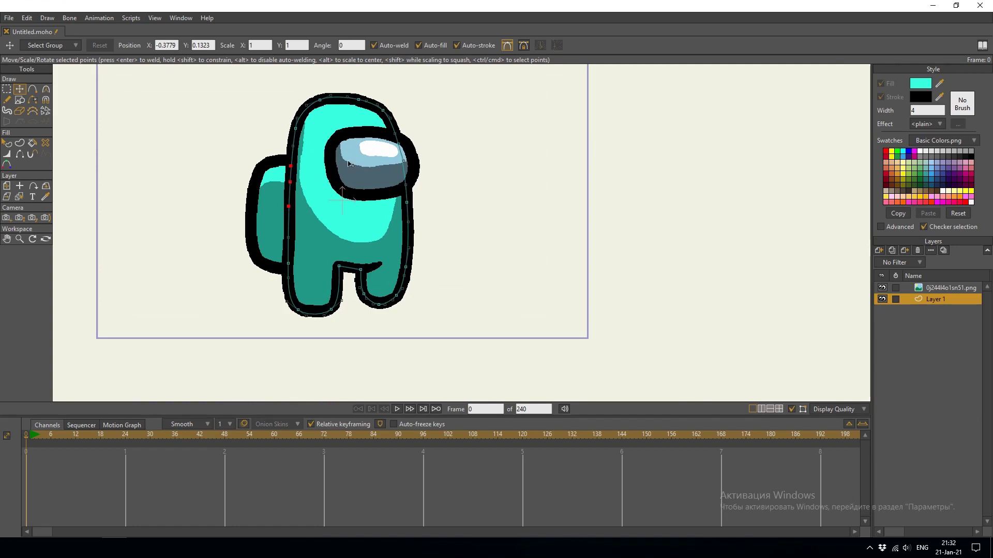
- Adjust the curve on the inner side of the body's right leg to match the reference
scroll(382, 305, up, 3)
scroll(368, 299, down, 2)
scroll(357, 295, up, 2)
drag(330, 256, 347, 289)
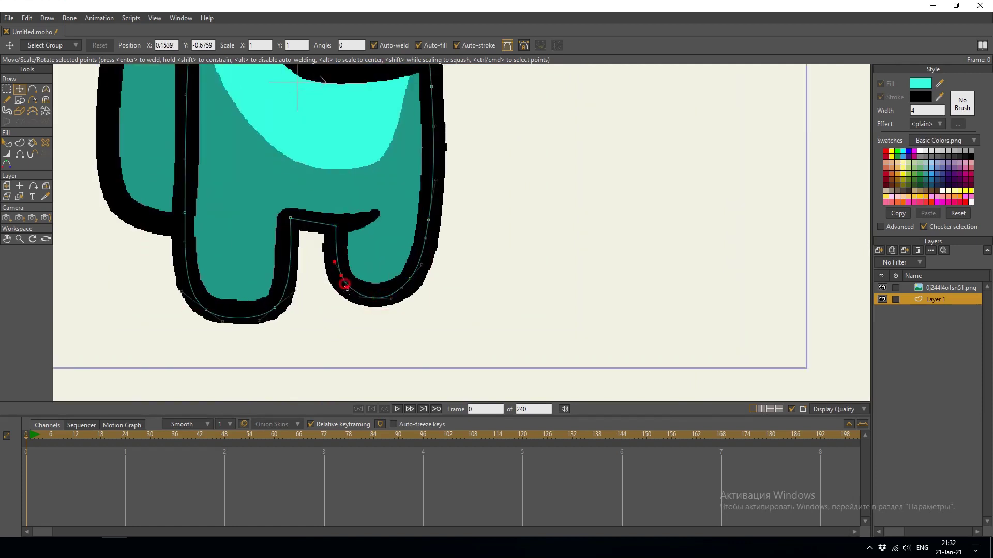
scroll(400, 271, down, 2)
- Trace the backpack as a closed shape along the reference's contour, with its inner edge overlapping the body
click(33, 89)
scroll(280, 155, up, 3)
drag(279, 149, 247, 148)
click(235, 154)
click(212, 169)
click(203, 210)
click(196, 233)
click(188, 272)
click(186, 348)
click(213, 345)
click(240, 353)
click(294, 386)
mouse_move(326, 375)
mouse_down()
mouse_move(342, 232)
mouse_move(326, 85)
mouse_up()
scroll(332, 81, down, 3)
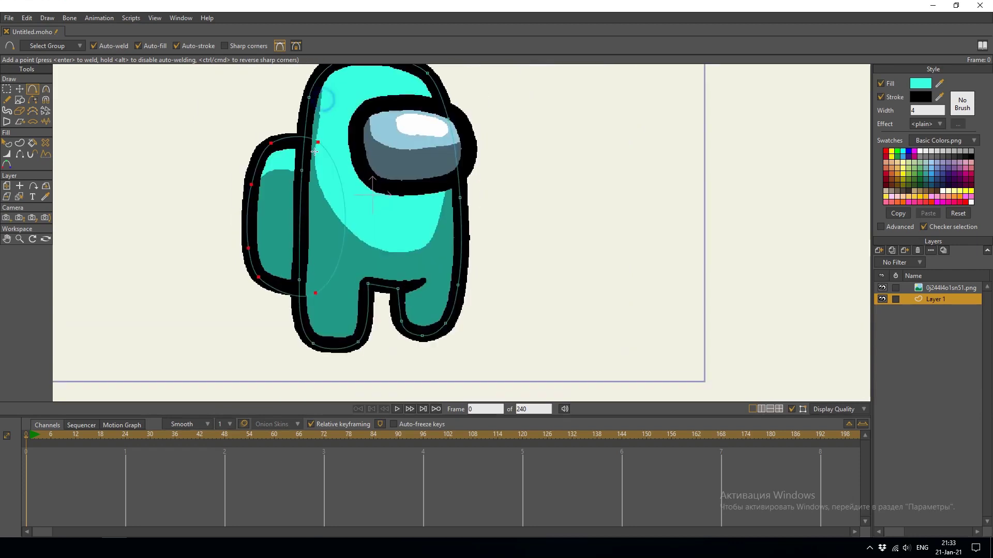
- Turn the backpack outline's two points inside the body into sharp corners to straighten its inner edge
scroll(326, 160, up, 2)
key(g)
scroll(360, 301, down, 2)
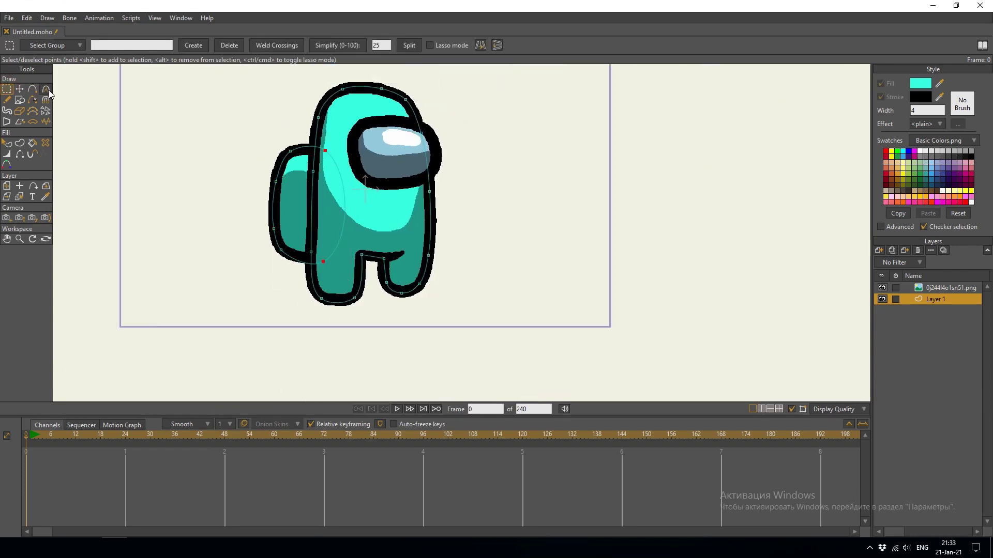
- Hide the reference image and set the stroke width of the body and backpack shapes to 10
key(q)
scroll(242, 182, down, 2)
scroll(242, 182, up, 1)
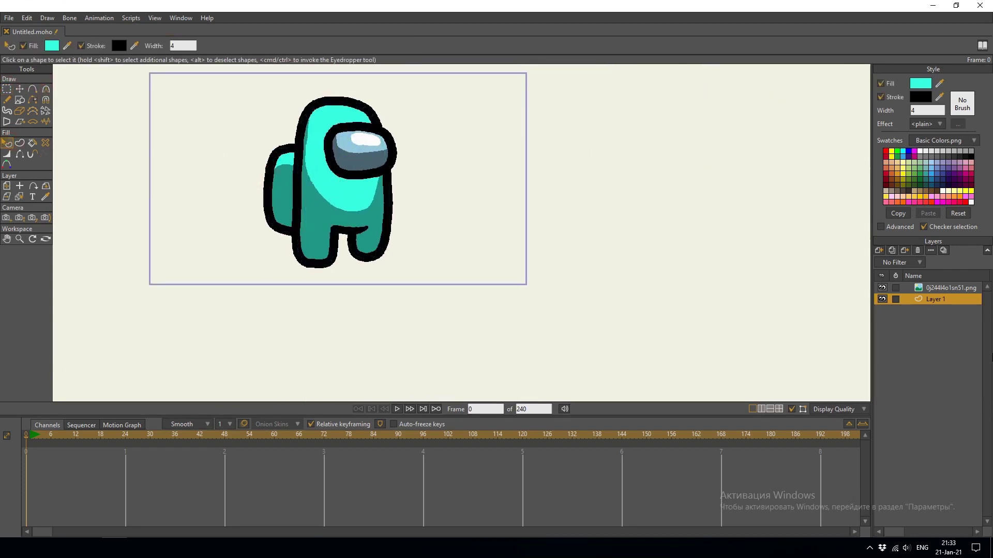
click(882, 287)
click(284, 195)
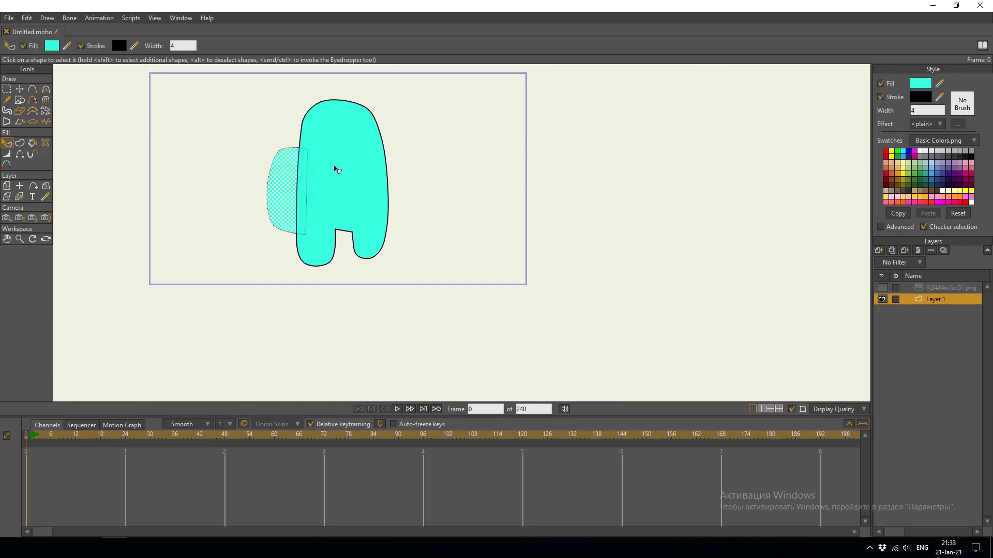
shift+click(314, 177)
click(930, 110)
key(Return)
click(793, 102)
scroll(359, 137, up, 3)
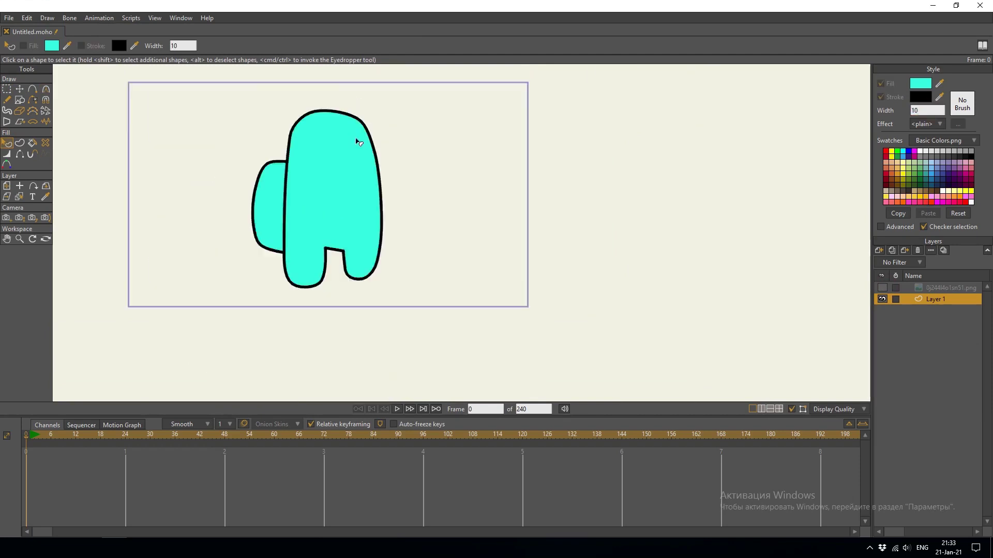
scroll(392, 138, down, 3)
- Show the reference image and draw an oval over the visor, with its points' curvature set to 0.58
click(882, 287)
scroll(356, 134, up, 4)
key(r)
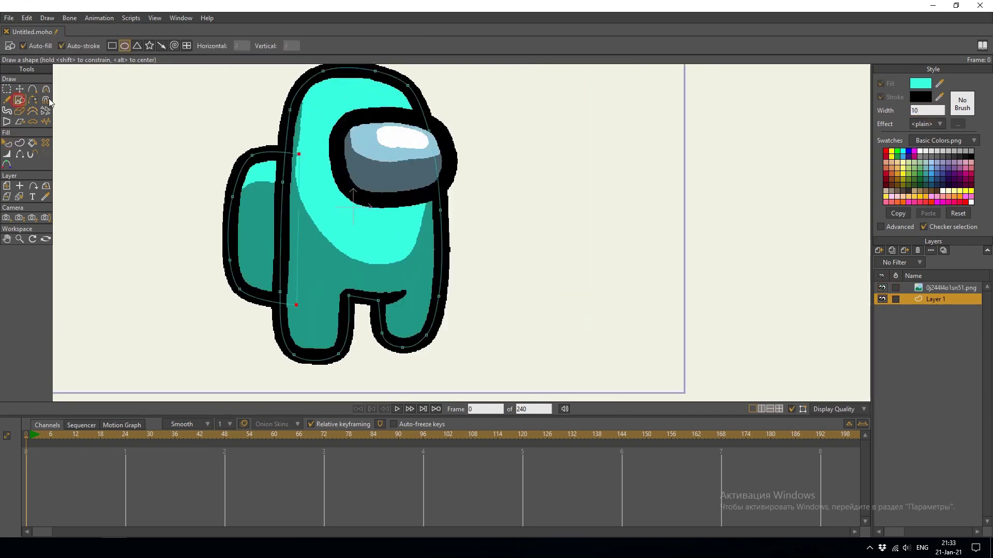
mouse_move(335, 112)
mouse_down()
mouse_move(472, 212)
mouse_move(532, 216)
mouse_up()
key(c)
scroll(407, 164, down, 1)
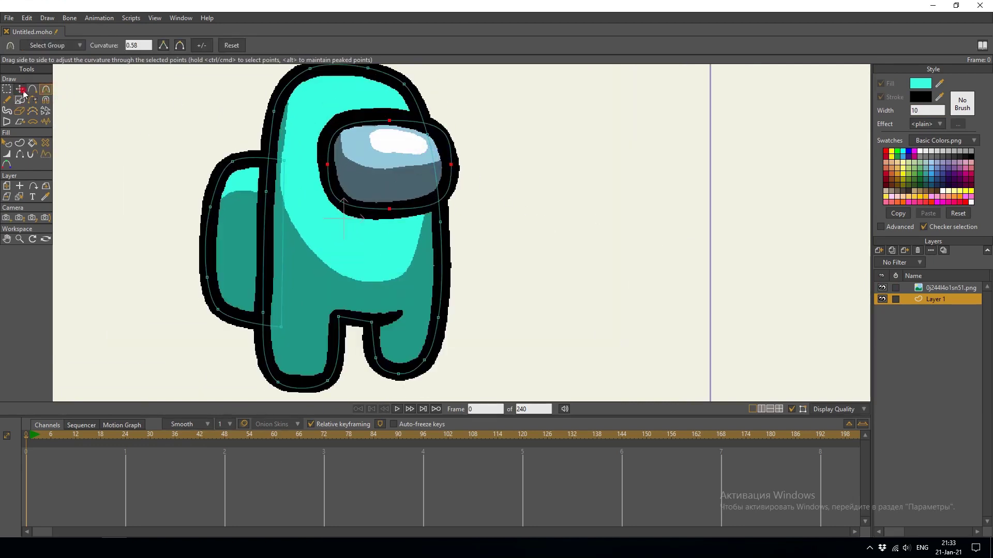
- Move the visor oval to a new vector layer above the body's layer and name that layer "eye"
click(878, 250)
click(894, 271)
click(934, 310)
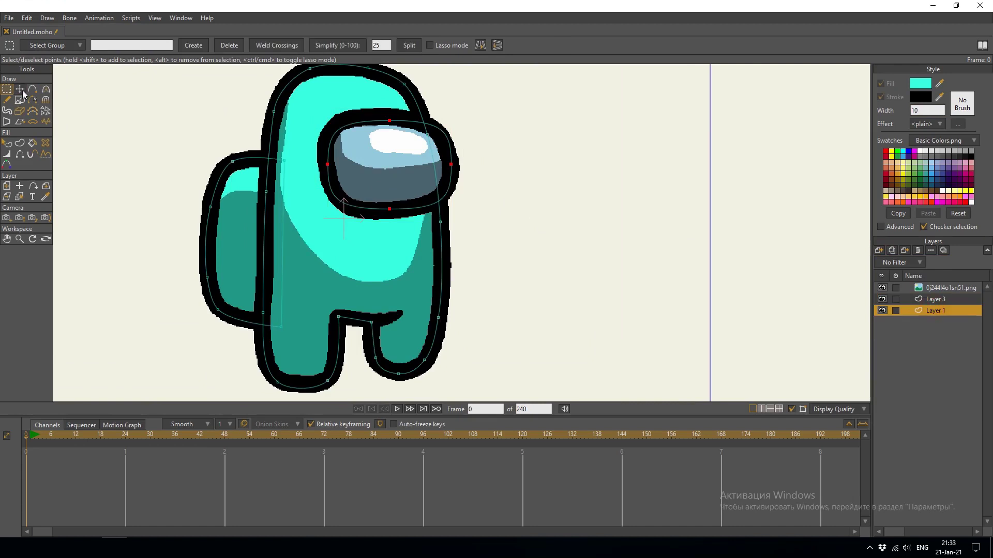
click(23, 91)
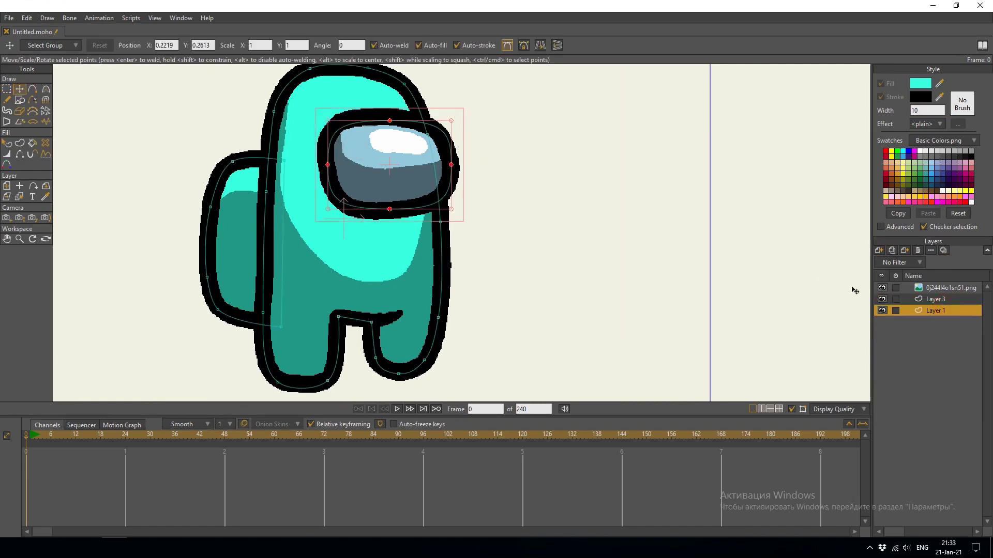
click(530, 185)
double_click(936, 300)
text(e)
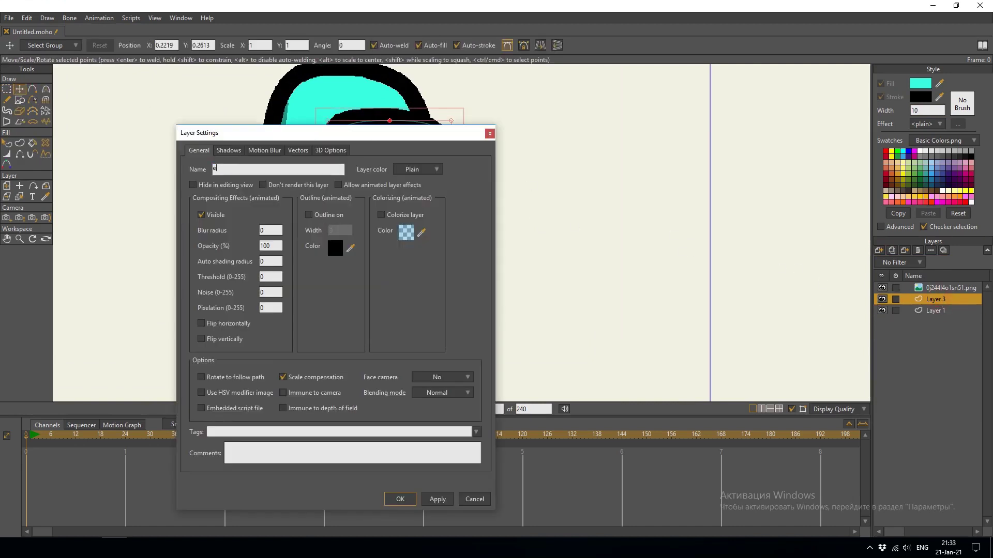
text(ye)
key(Return)
- Move the backpack shape to its own new layer and place that layer beneath the body's layer
click(933, 310)
click(890, 252)
click(903, 273)
double_click(937, 310)
click(483, 498)
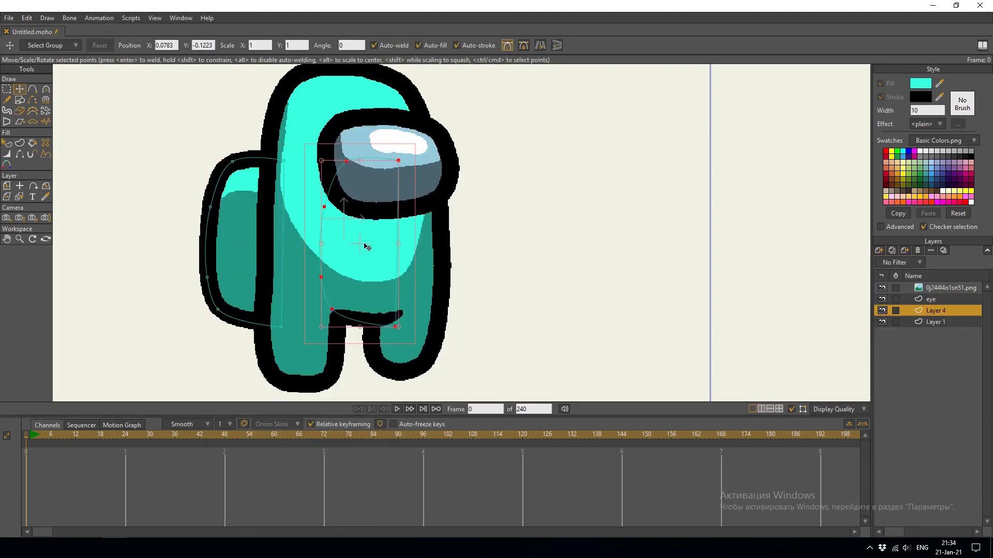
mouse_move(941, 312)
mouse_down()
mouse_move(945, 342)
mouse_move(942, 326)
mouse_up()
click(942, 309)
click(410, 288)
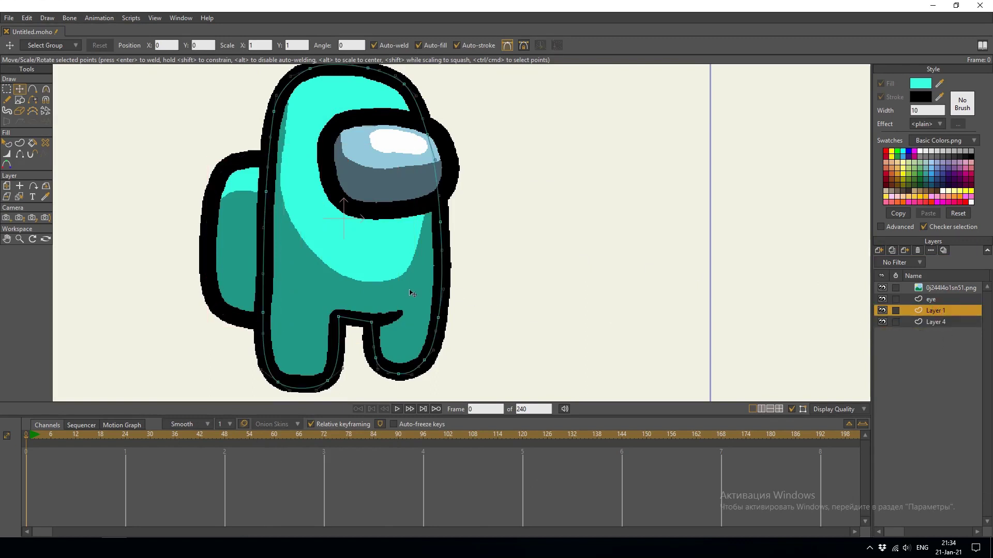
- Create a group layer and put the eye, body and backpack layers into it
scroll(354, 191, down, 2)
click(879, 250)
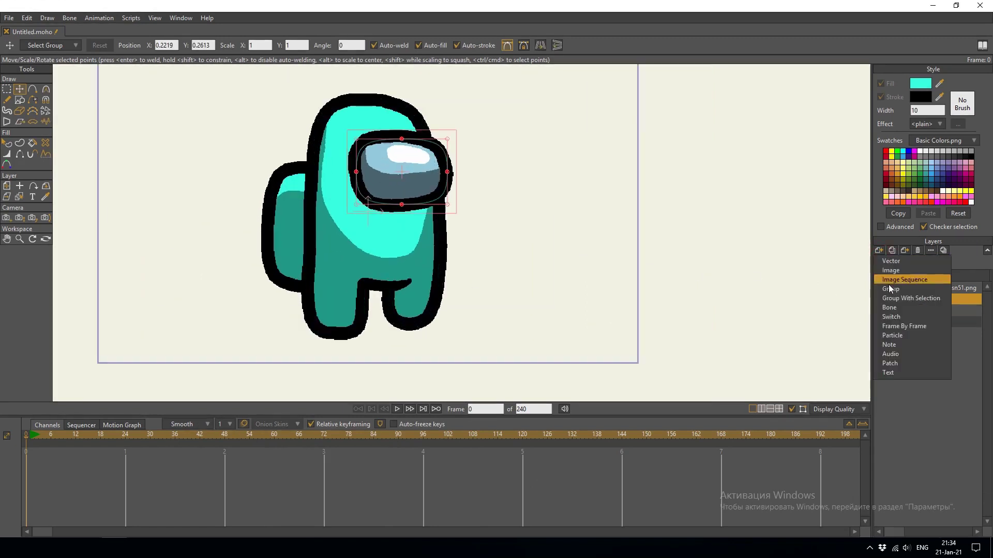
click(925, 309)
drag(928, 314, 936, 300)
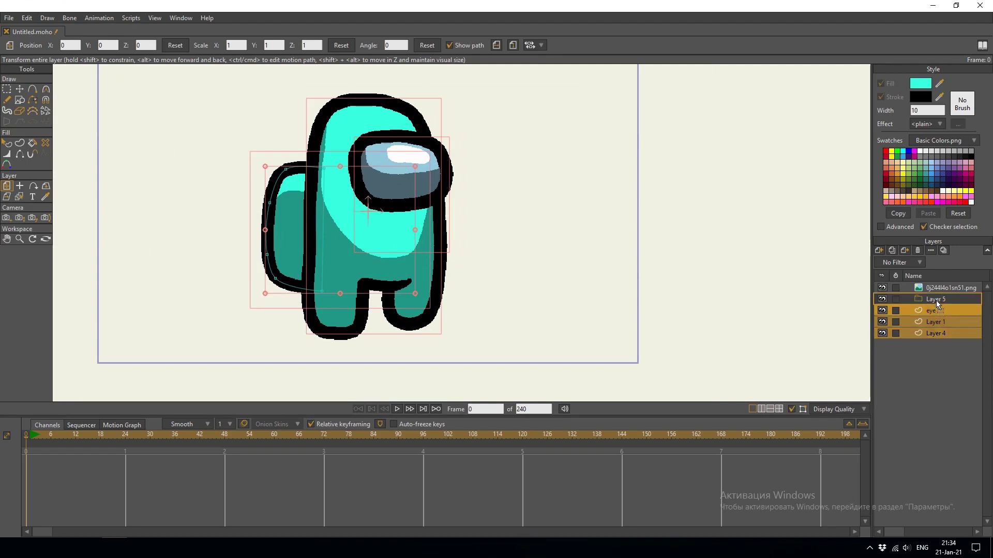
- Add a vector layer above the eye layer and draw a closed visor shadow shape along the shadow's upper edge, extending past the visor
click(879, 250)
click(891, 261)
scroll(393, 162, up, 5)
key(a)
mouse_move(329, 113)
mouse_down()
mouse_move(336, 169)
mouse_move(399, 196)
mouse_up()
mouse_move(561, 168)
mouse_down()
mouse_move(571, 287)
mouse_move(302, 303)
mouse_move(259, 128)
mouse_move(273, 75)
mouse_move(328, 114)
mouse_up()
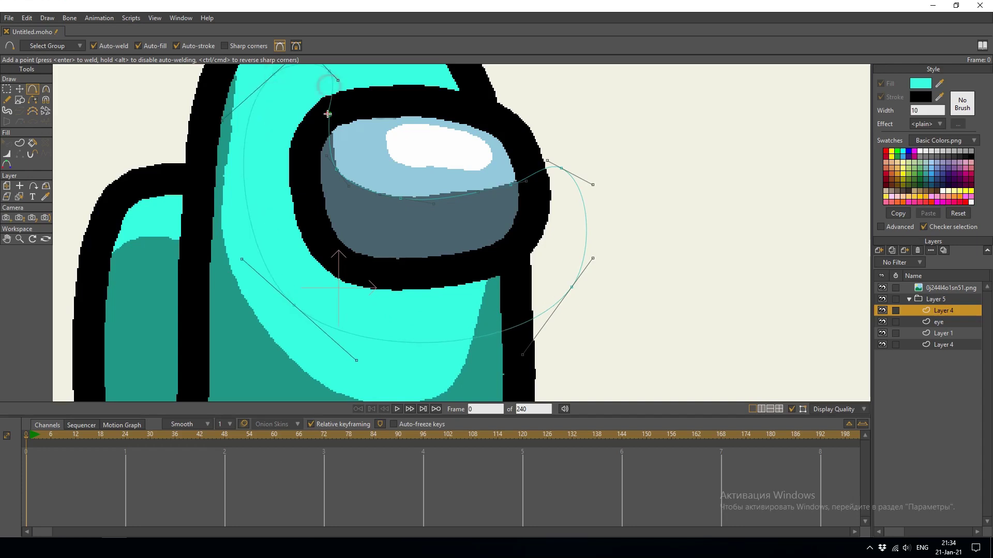
- Fill the visor shadow with the reference's dark grey-blue and turn off its stroke
click(939, 83)
click(419, 227)
click(881, 97)
- Adjust the points along the visor shadow's upper edge to match the reference's shadow line
key(t)
scroll(403, 202, up, 1)
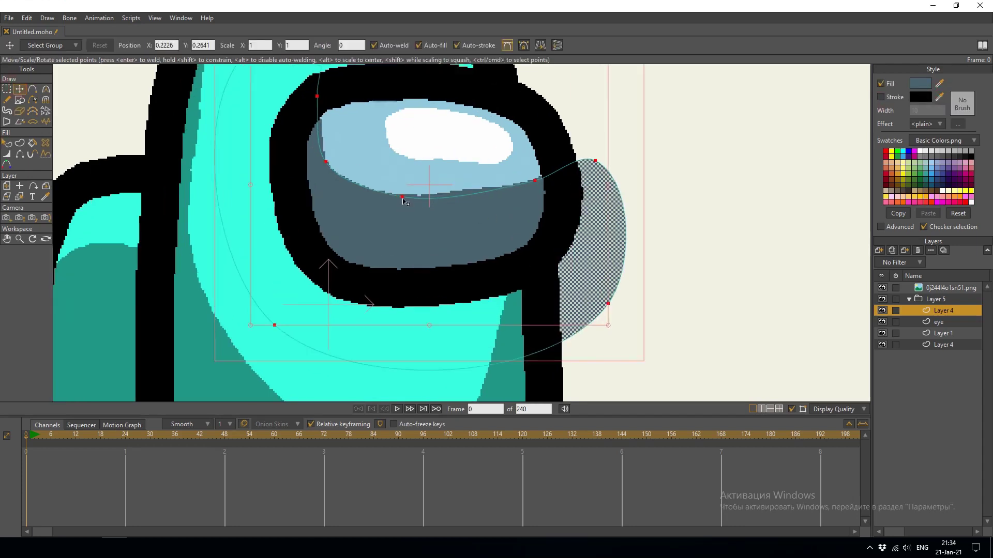
scroll(404, 202, up, 1)
click(448, 198)
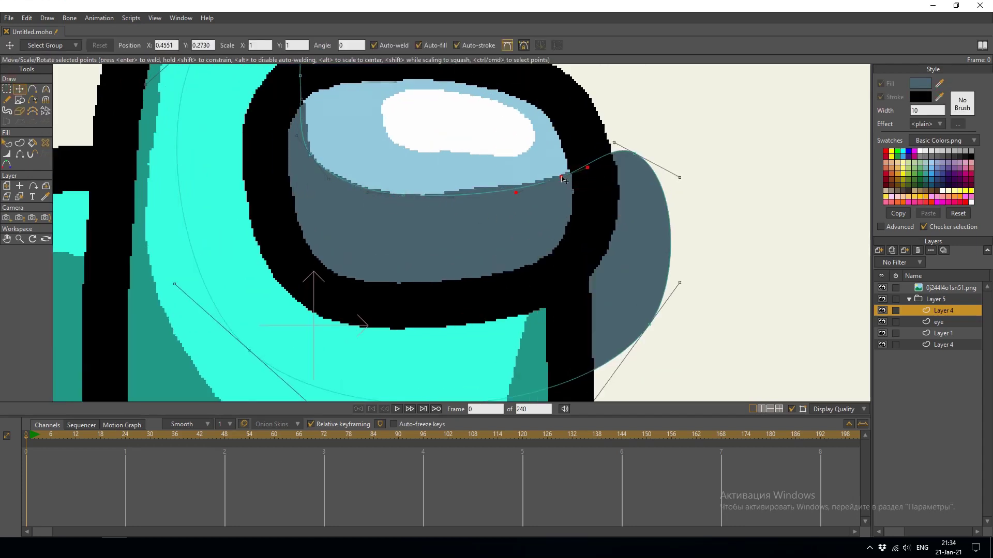
scroll(416, 197, down, 2)
click(380, 155)
scroll(380, 156, up, 2)
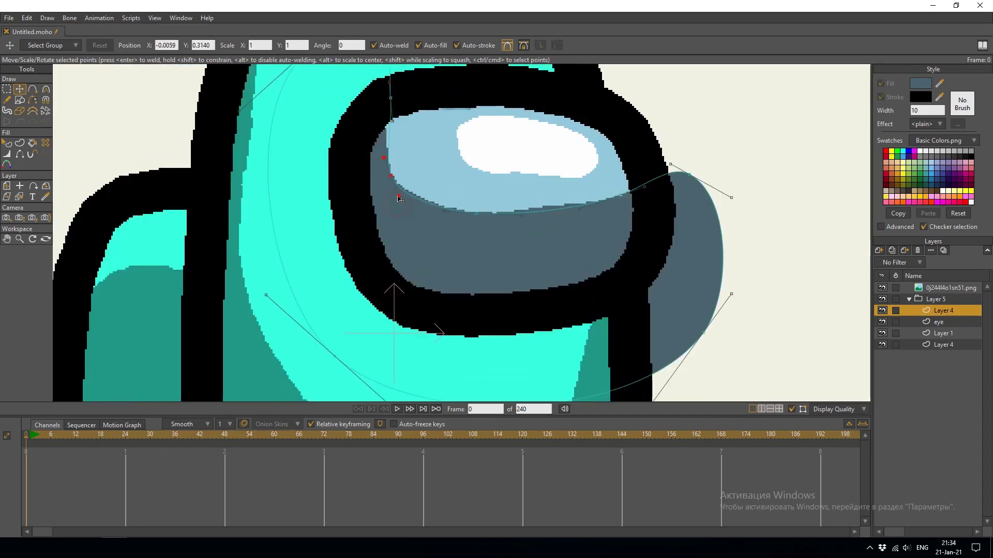
scroll(387, 102, down, 2)
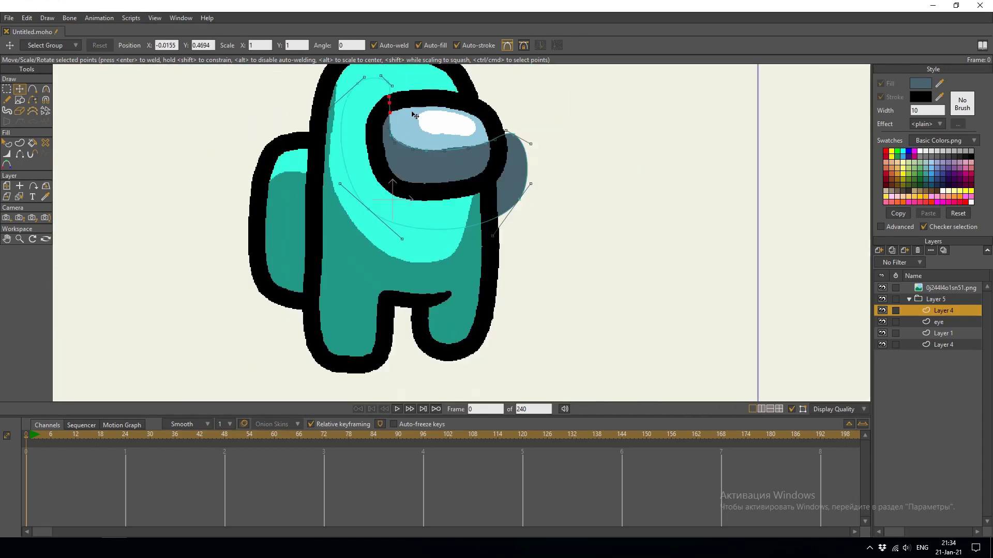
- Name the visor shadow layer "mask" and put it together with the eye layer into a new nested group
double_click(883, 307)
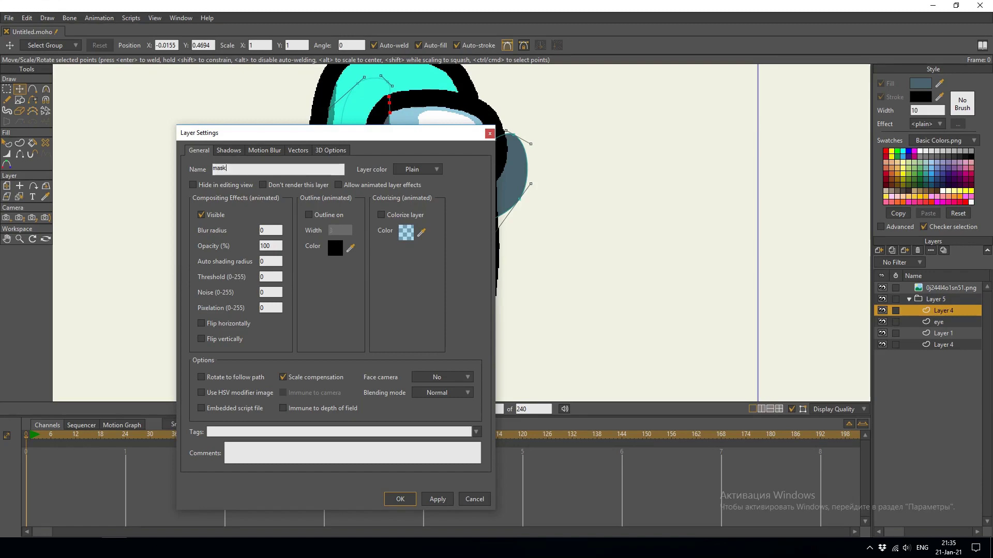
key(Return)
click(879, 251)
click(893, 280)
shift+click(949, 322)
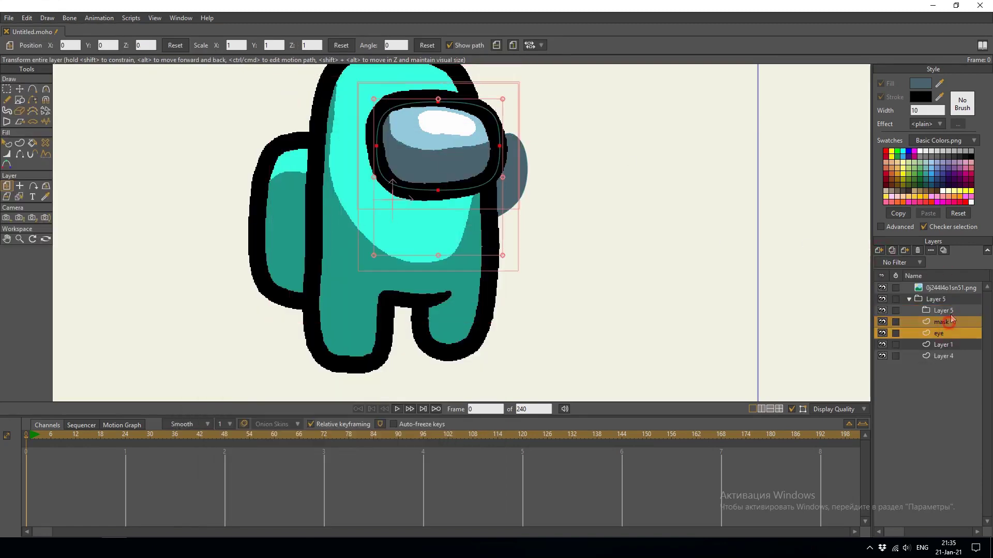
click(951, 326)
- Draw an oval over the visor's highlight on the mask layer and reshape its points to match the reference
scroll(460, 105, up, 2)
click(20, 100)
drag(335, 152, 504, 190)
key(t)
click(504, 190)
click(336, 164)
drag(472, 223, 478, 206)
drag(351, 203, 335, 176)
click(509, 171)
- Give the visor highlight a white fill with no stroke
key(q)
click(443, 164)
key(ctrl+r)
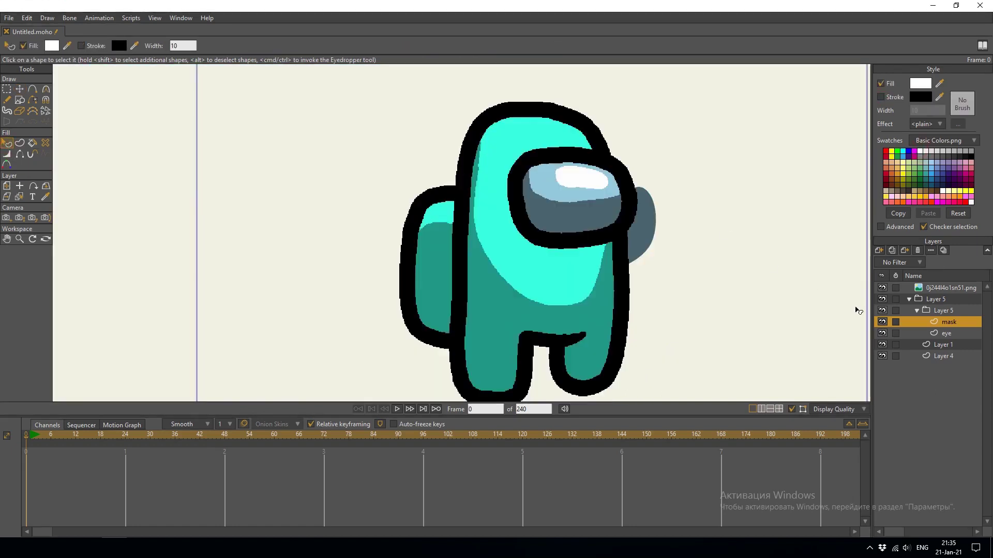
- Hide the reference image and turn on masking for the group containing the mask and eye layers
click(883, 288)
double_click(943, 311)
click(300, 150)
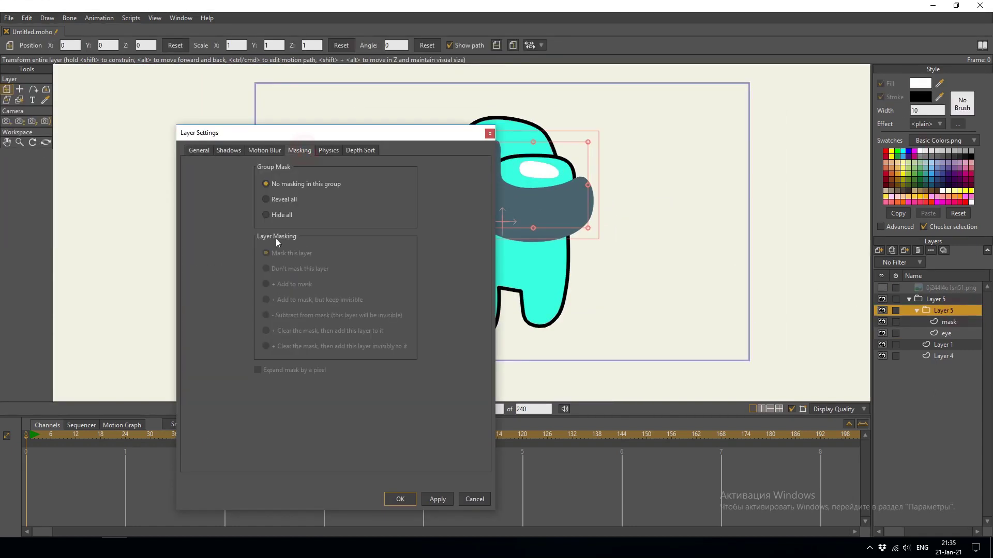
click(400, 499)
- Set the eye layer's masking to "+ Add to mask"
double_click(947, 333)
click(299, 150)
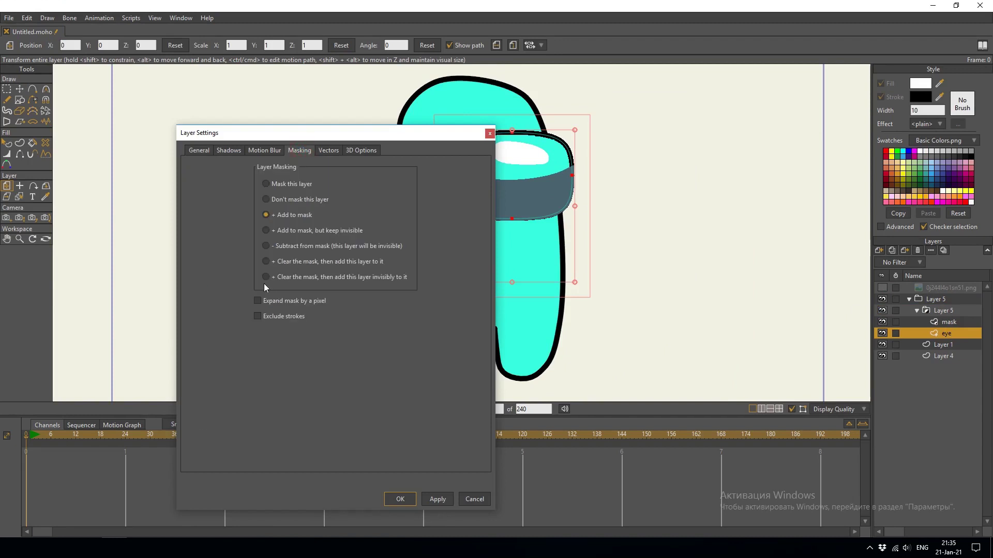
click(400, 499)
- Preview the masked visor and fill the visor shape with the light blue sampled from the reference image
key(q)
key(ctrl+r)
scroll(473, 169, up, 5)
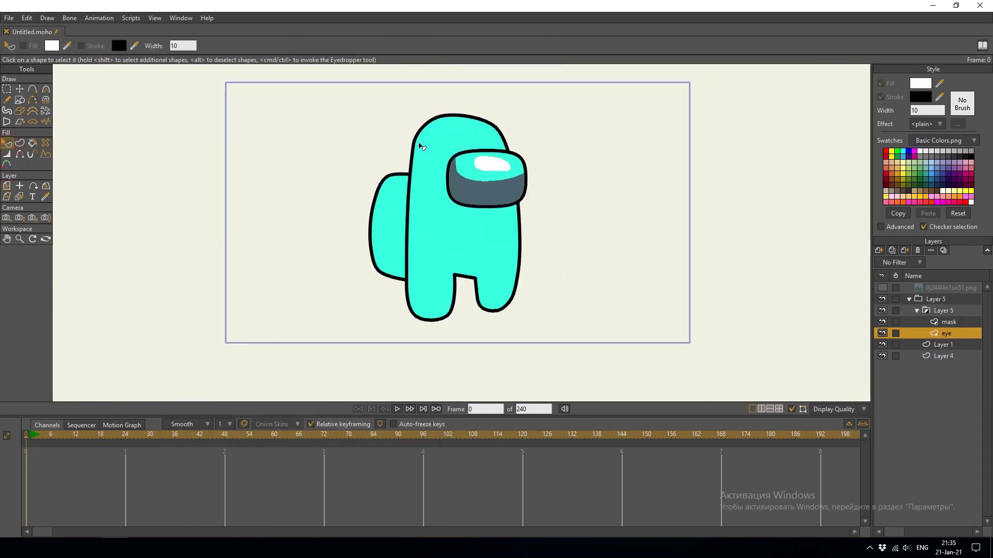
scroll(473, 169, down, 3)
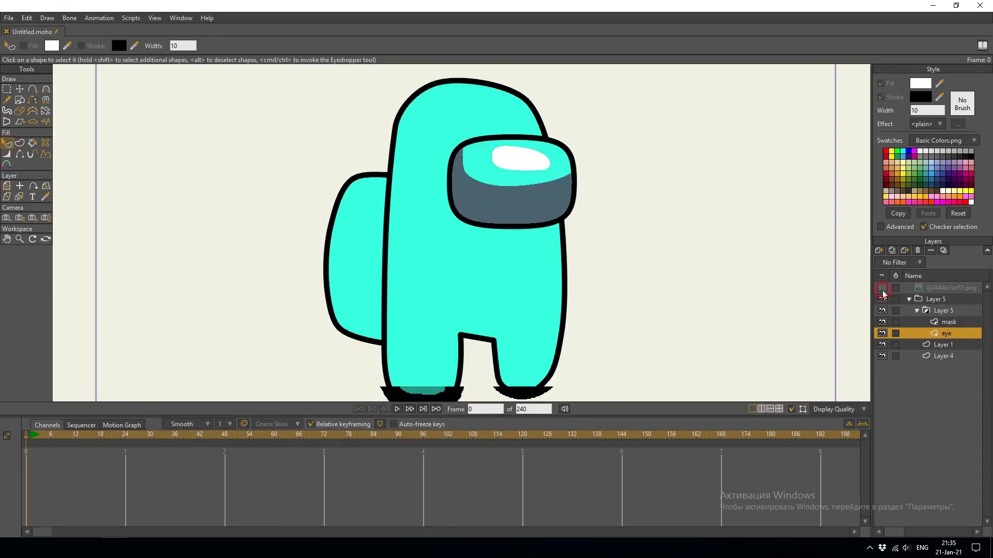
click(495, 168)
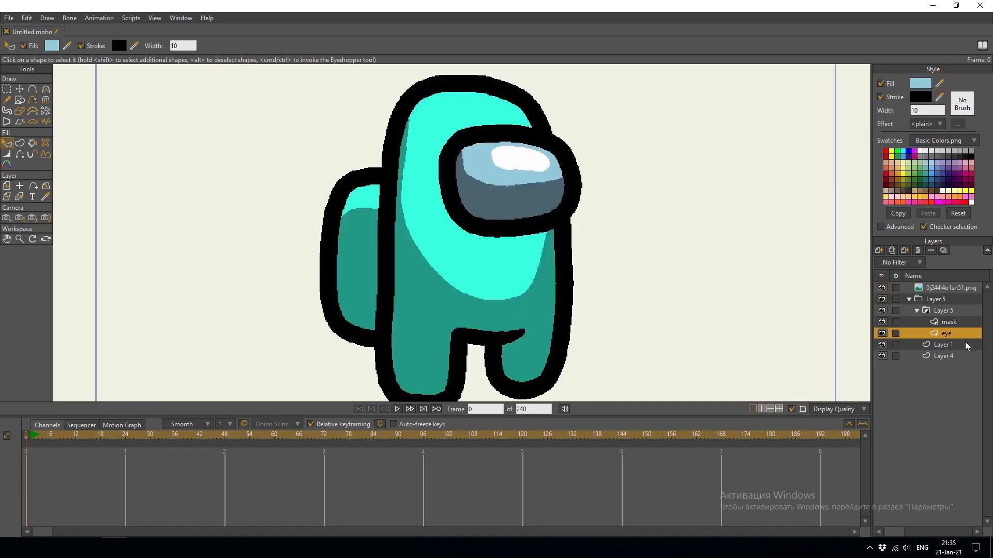
key(ctrl+r)
- Rename the visor group "eyes" and the body's layer "Body"
click(941, 311)
double_click(941, 311)
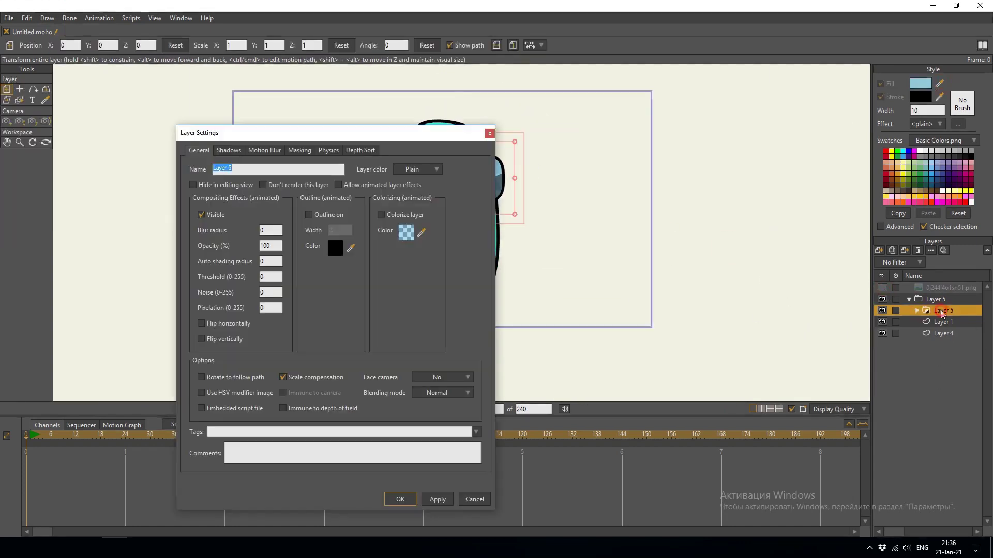
key(Return)
click(942, 321)
click(940, 322)
text(Body)
key(Return)
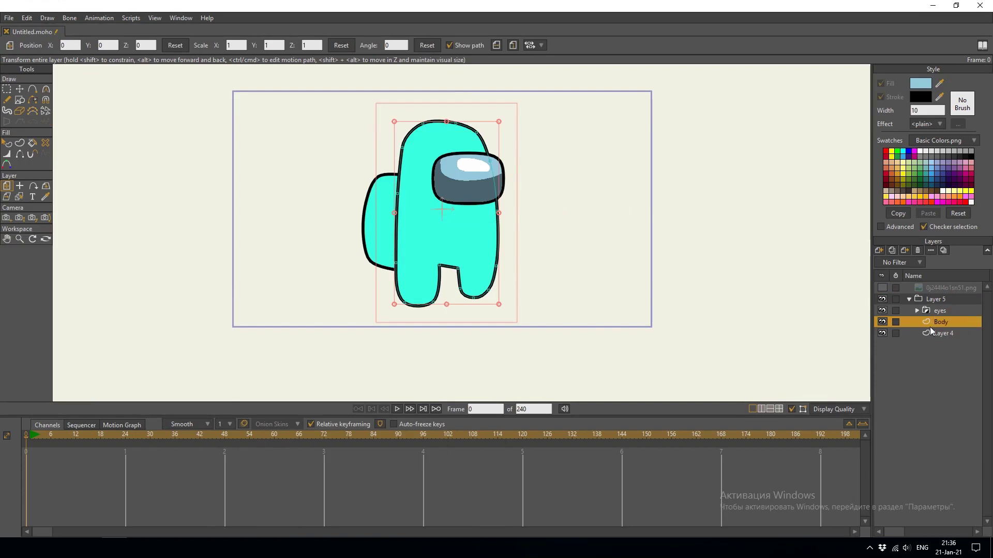
- Add a new vector layer above the Body layer and show the reference image
scroll(797, 309, up, 2)
click(879, 252)
click(895, 261)
click(882, 287)
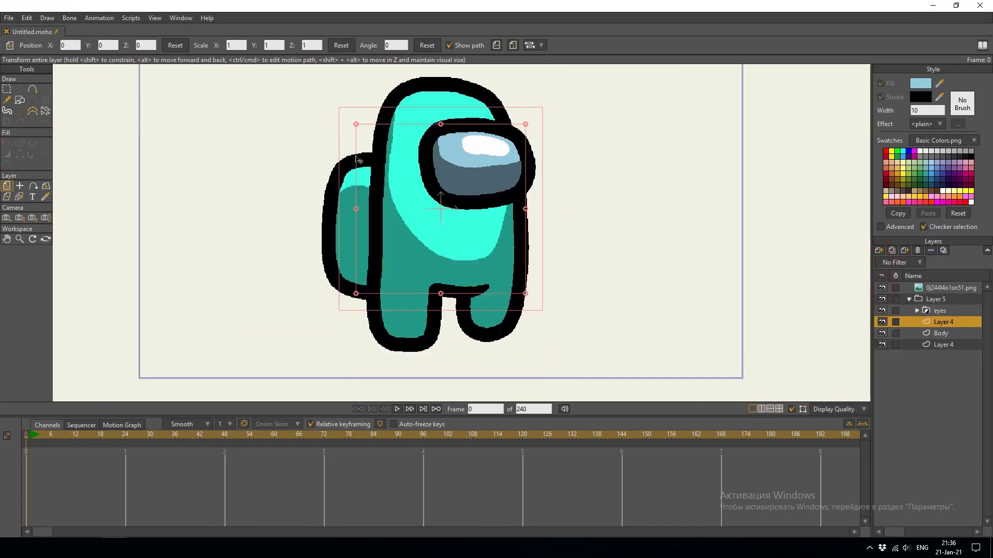
- Trace the body shadow's inner edge along the reference from the upper head, under the bright torso area, to the visor's far side
key(a)
scroll(440, 259, up, 3)
scroll(439, 269, up, 1)
click(374, 106)
click(375, 171)
click(374, 206)
click(375, 269)
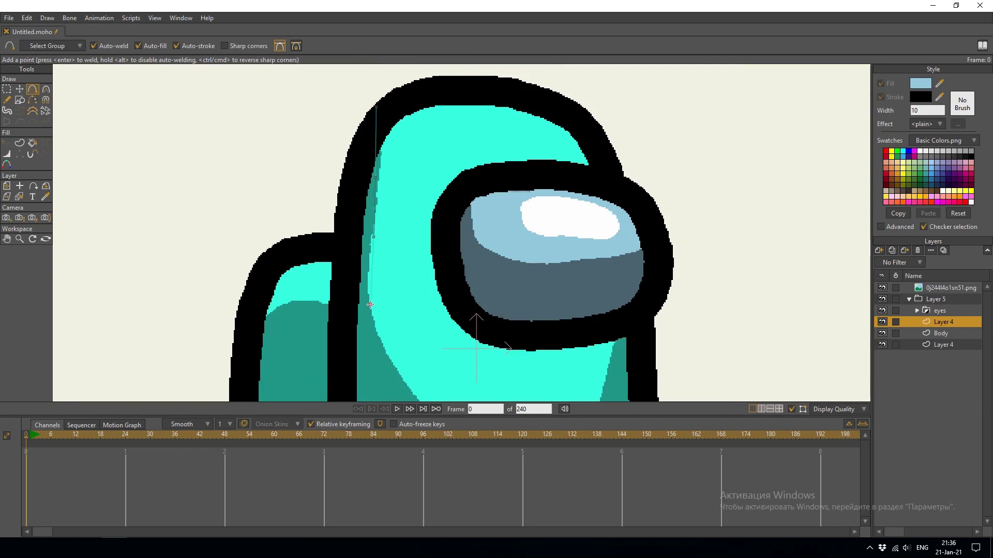
click(370, 305)
scroll(374, 327, up, 2)
click(374, 288)
click(523, 289)
click(539, 268)
click(598, 99)
- Close the body shadow outline with a loose curve around the outside of the legs, backpack and head
scroll(630, 206, down, 3)
scroll(630, 207, down, 3)
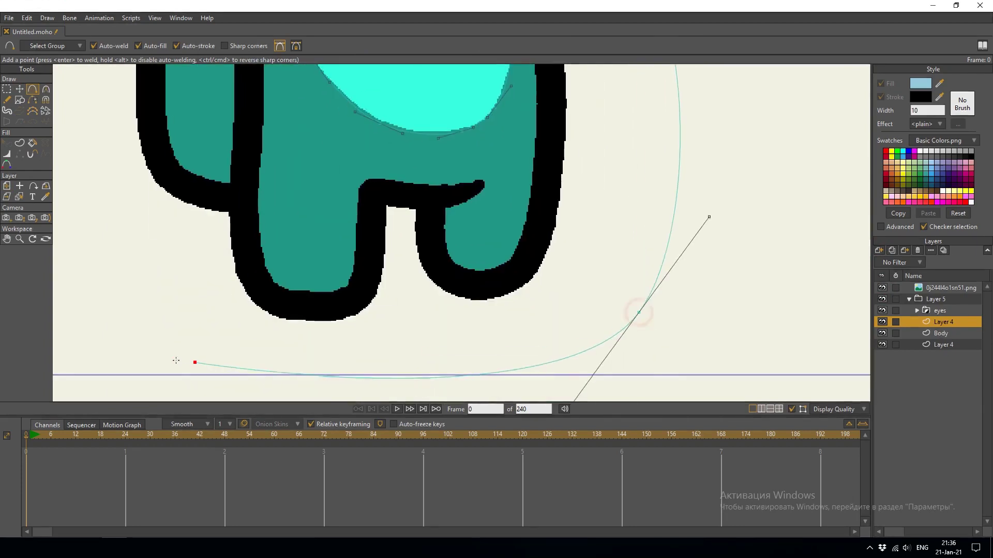
scroll(151, 126, up, 3)
click(222, 424)
click(186, 327)
scroll(188, 336, down, 2)
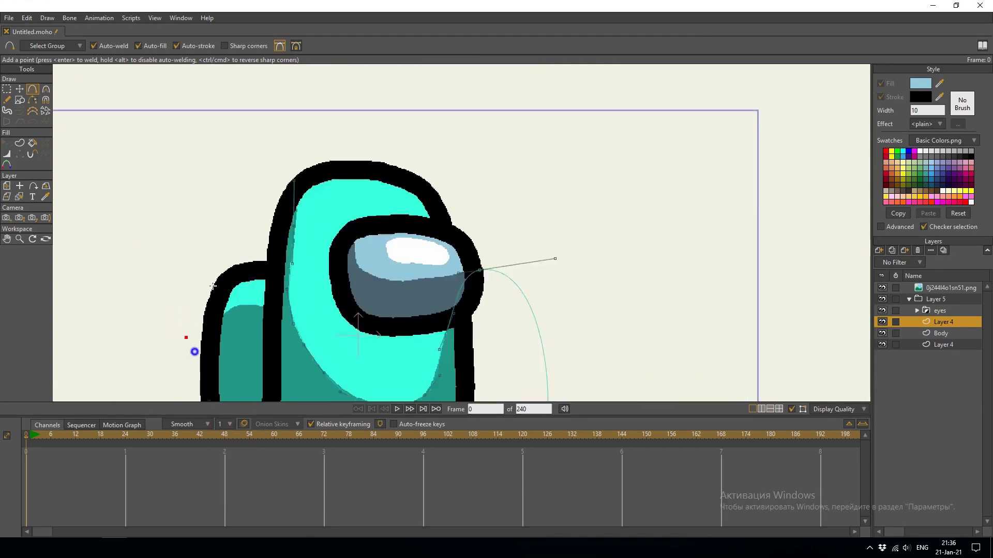
scroll(221, 210, down, 3)
scroll(253, 261, up, 2)
click(253, 260)
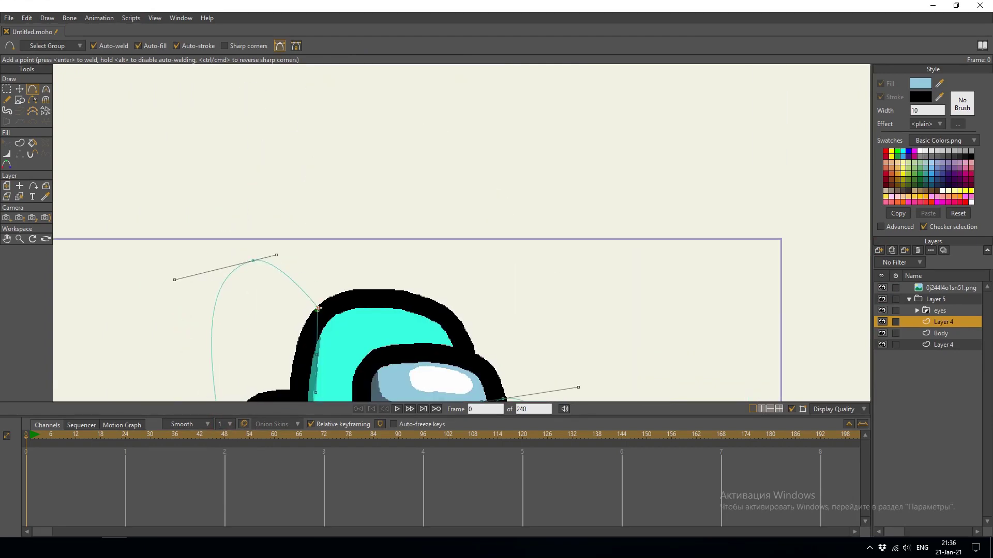
scroll(393, 177, down, 2)
scroll(560, 133, up, 3)
- Fill the body shadow with the dark teal sampled from the reference image and remove its stroke
click(881, 96)
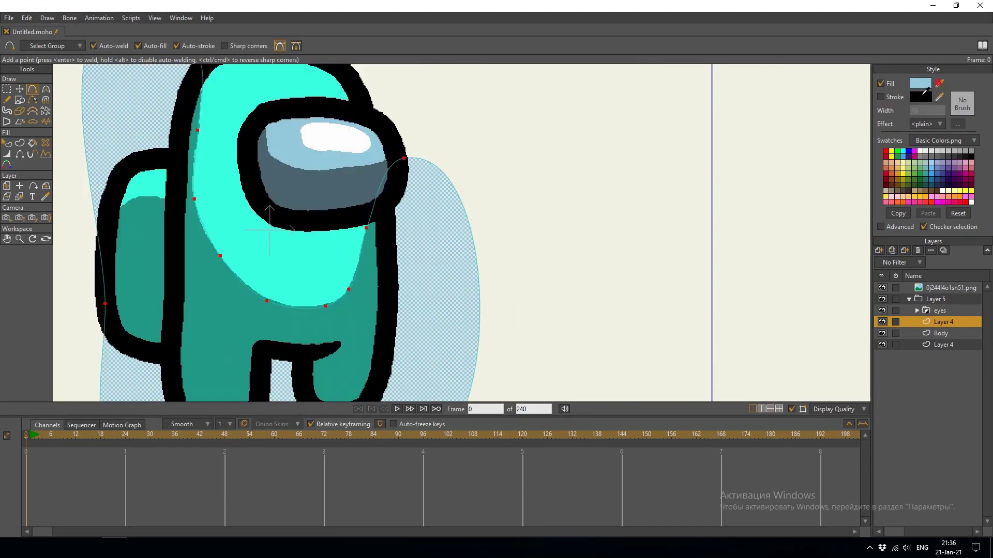
scroll(358, 308, down, 3)
scroll(240, 118, up, 3)
key(g)
scroll(239, 118, down, 1)
- Make the shadow's point at the upper head a corner and align the inner edge points with the reference
click(19, 89)
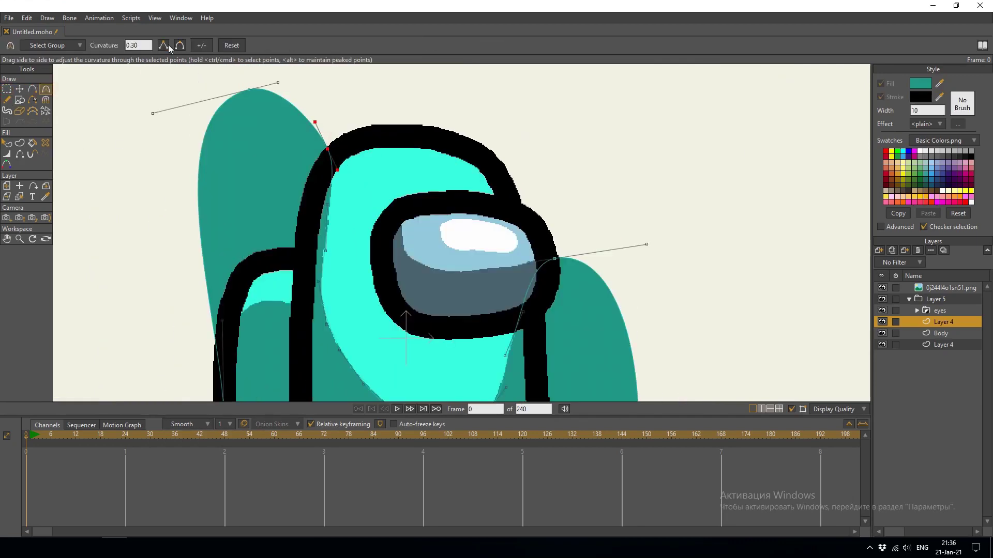
scroll(338, 149, up, 3)
drag(341, 150, 343, 147)
scroll(344, 159, down, 3)
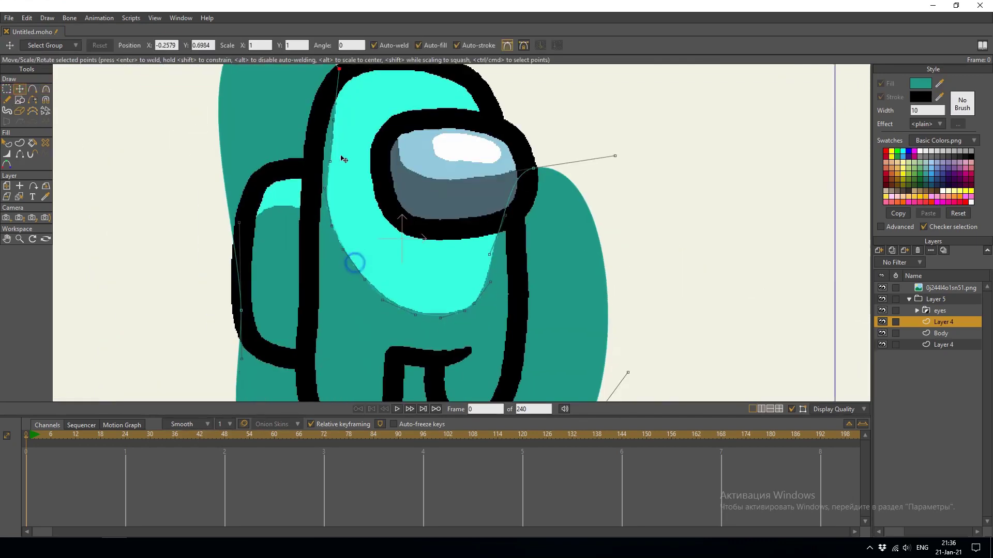
scroll(469, 323, up, 2)
click(459, 313)
scroll(377, 302, down, 2)
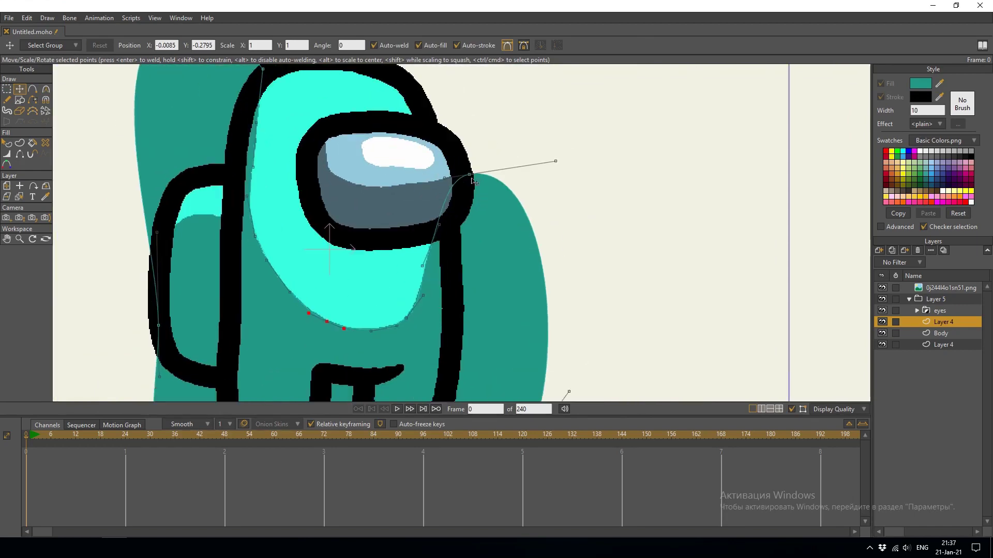
- Turn the shadow's point beside the visor into a corner and reposition it at the visor's edge
click(46, 89)
key(ctrl+[)
click(20, 89)
drag(469, 174, 467, 159)
scroll(434, 291, up, 2)
scroll(487, 304, down, 5)
- Create a group below the eyes group and place the shadow and Body layers in it
click(879, 250)
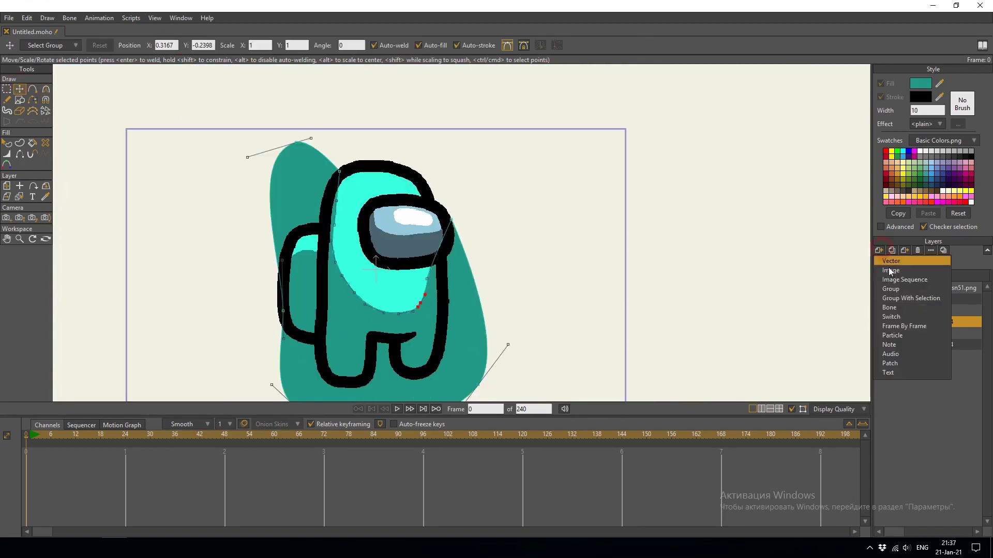
click(945, 309)
key(Return)
drag(943, 338, 952, 322)
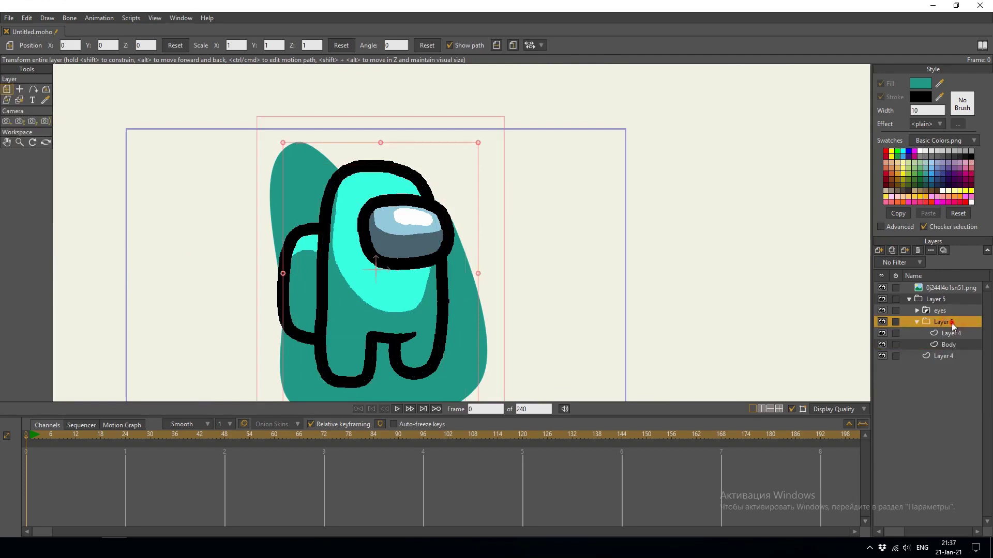
- Enable masking on the group that holds the body and its shadow
double_click(952, 323)
click(299, 150)
click(269, 218)
click(399, 499)
scroll(517, 269, down, 3)
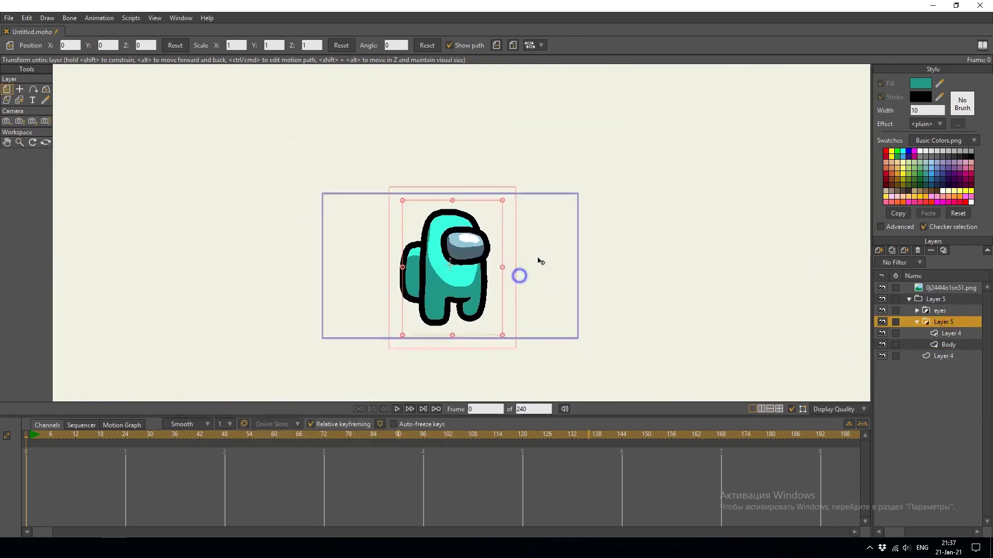
- Set the Body layer's masking to "+ Add to mask" with Exclude strokes enabled, and inspect the masked shadow
double_click(948, 345)
click(299, 151)
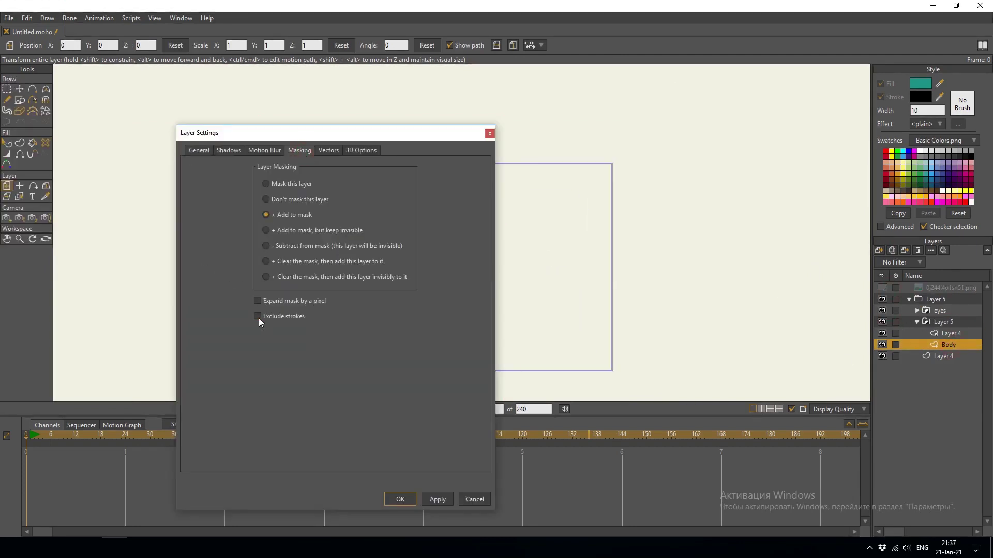
click(400, 499)
key(q)
scroll(395, 228, up, 3)
scroll(394, 228, down, 3)
scroll(395, 228, up, 1)
- Rename the backpack's layer "Back"
double_click(969, 357)
text(Back)
key(Return)
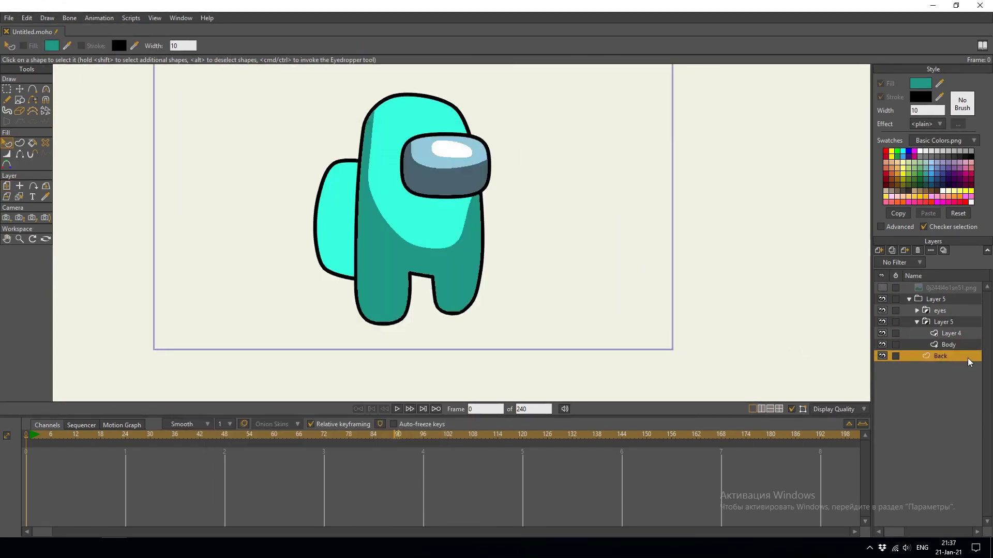
- Adjust the outline points of the body's shadow shape at the head and beside the visor
scroll(408, 199, up, 3)
key(t)
scroll(740, 257, down, 3)
click(949, 333)
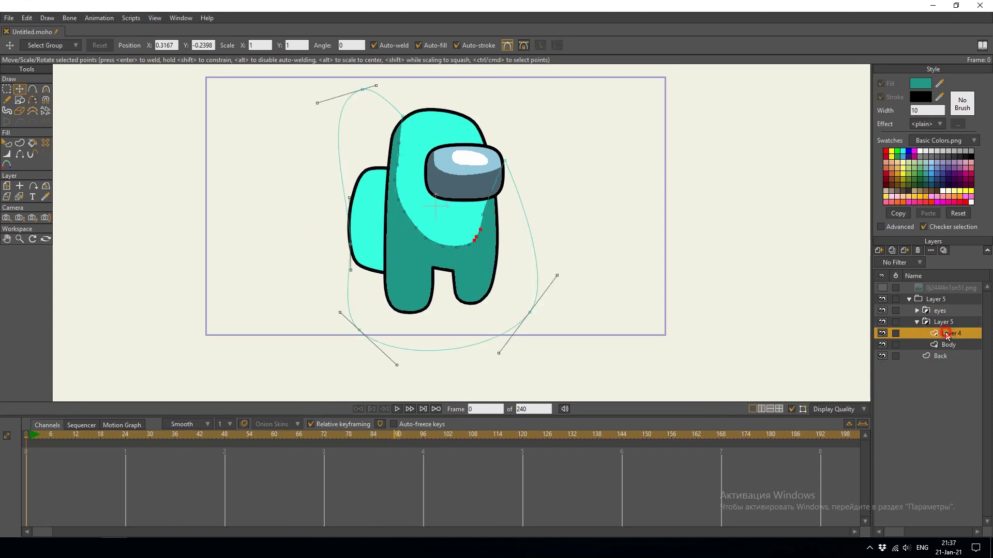
scroll(357, 179, up, 2)
drag(353, 150, 366, 184)
scroll(479, 187, down, 2)
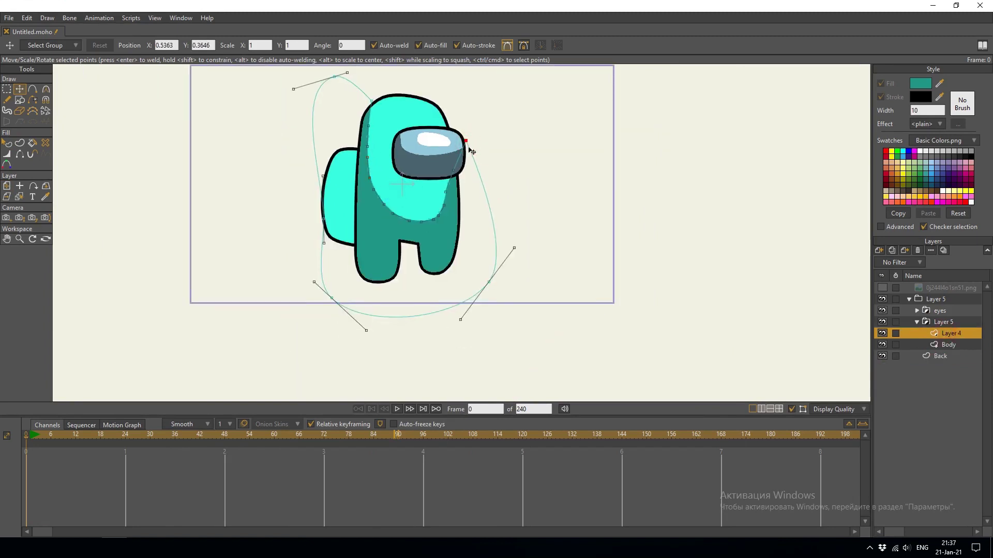
- Group the Back layer with a new vector layer above it and show the reference image
click(947, 357)
click(878, 250)
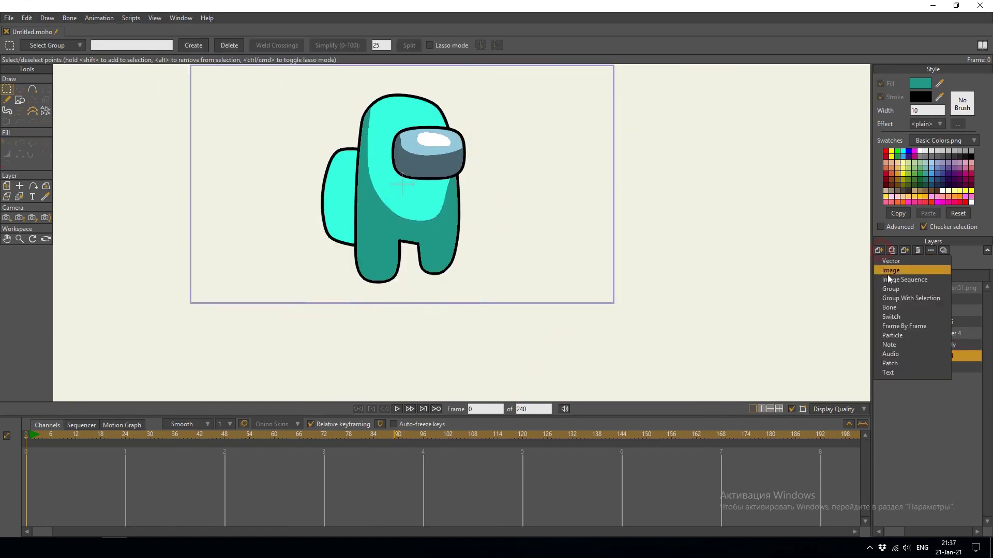
click(892, 288)
click(947, 367)
click(881, 288)
- Draw a dark teal oval without stroke over the backpack and align its upper edge with the shadow in the reference
scroll(344, 172, up, 2)
click(19, 99)
drag(305, 171, 394, 320)
scroll(343, 204, up, 3)
key(t)
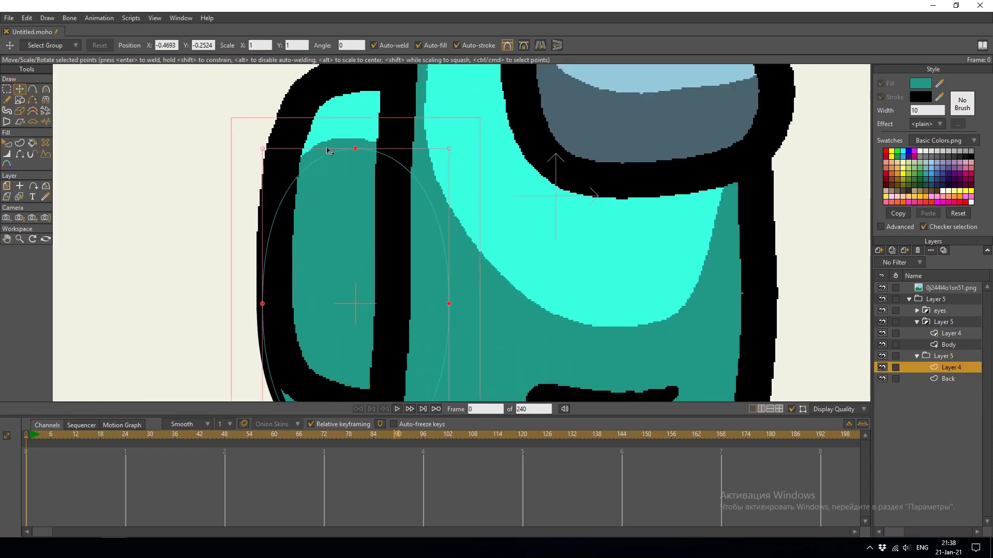
click(312, 136)
drag(311, 136, 356, 139)
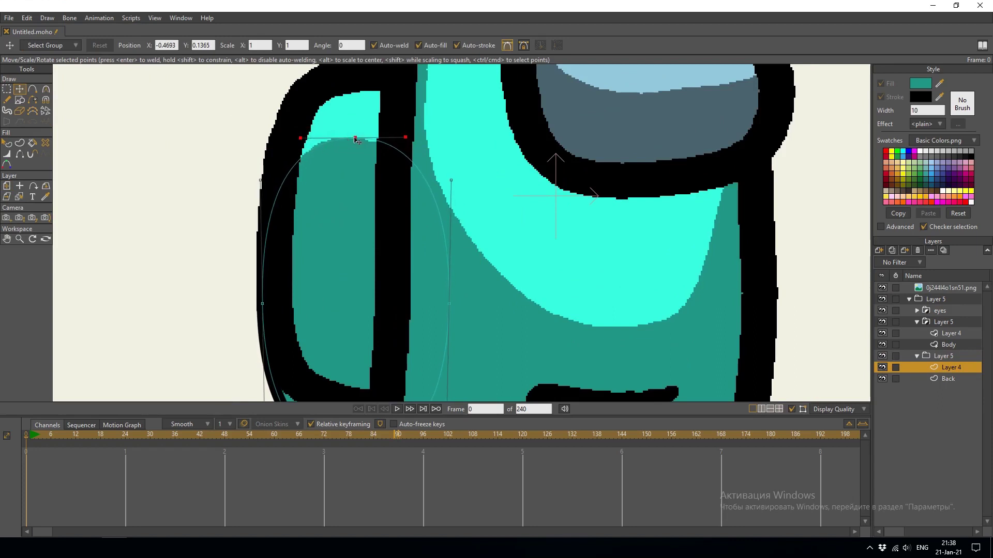
click(8, 144)
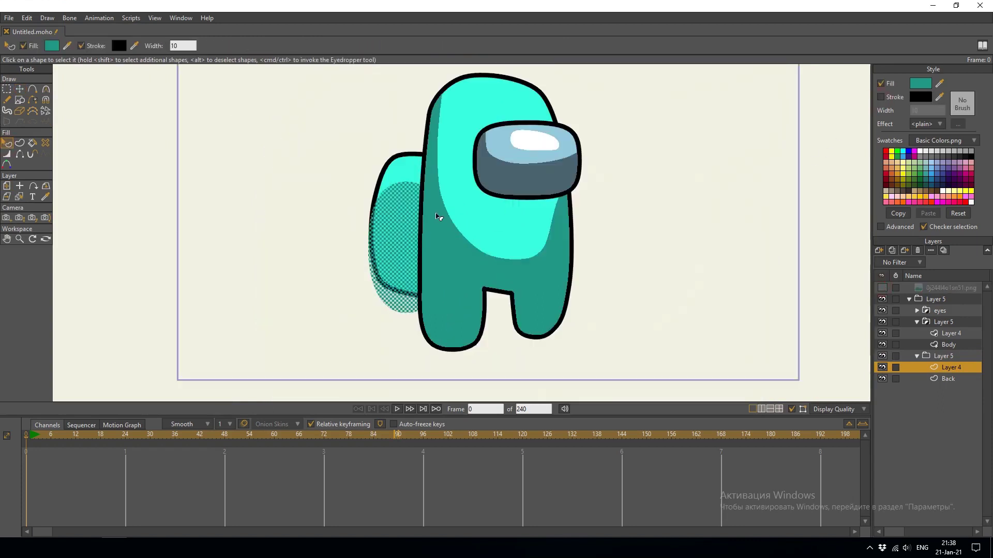
click(288, 183)
- Enable masking on the group that holds the backpack and its shadow
double_click(944, 356)
click(309, 151)
click(267, 209)
click(402, 497)
- Exclude strokes from the Back layer's mask and inspect the masked backpack shadow
double_click(949, 379)
click(310, 151)
click(261, 318)
click(401, 497)
click(7, 143)
scroll(403, 218, down, 2)
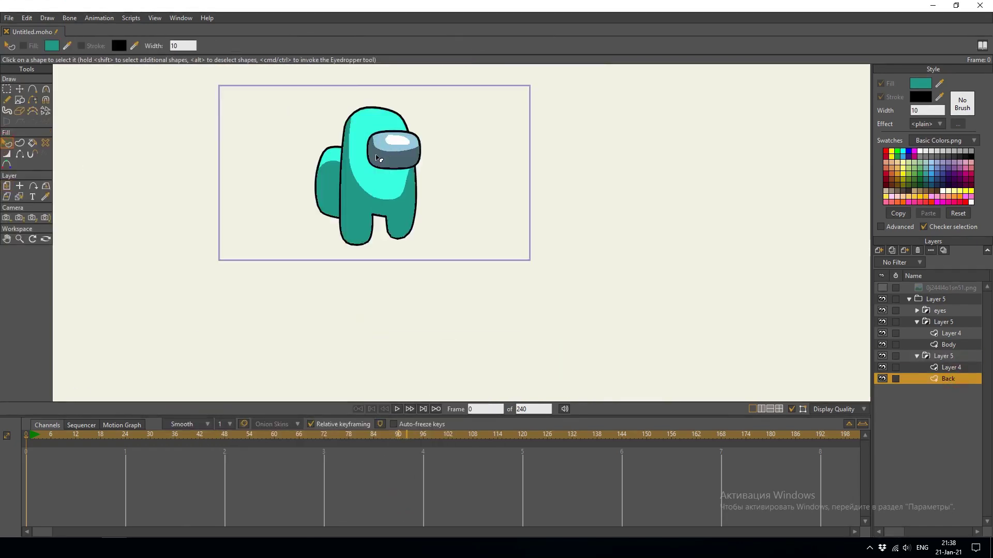
scroll(403, 217, up, 3)
scroll(403, 217, down, 2)
- Rename the character's main group "Among Us" and convert it to a bone layer
click(909, 300)
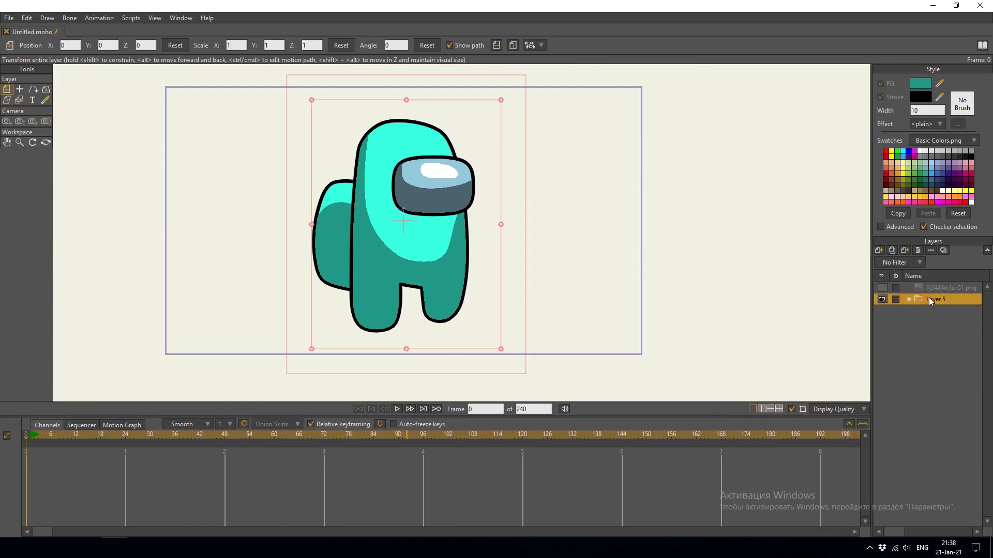
double_click(936, 300)
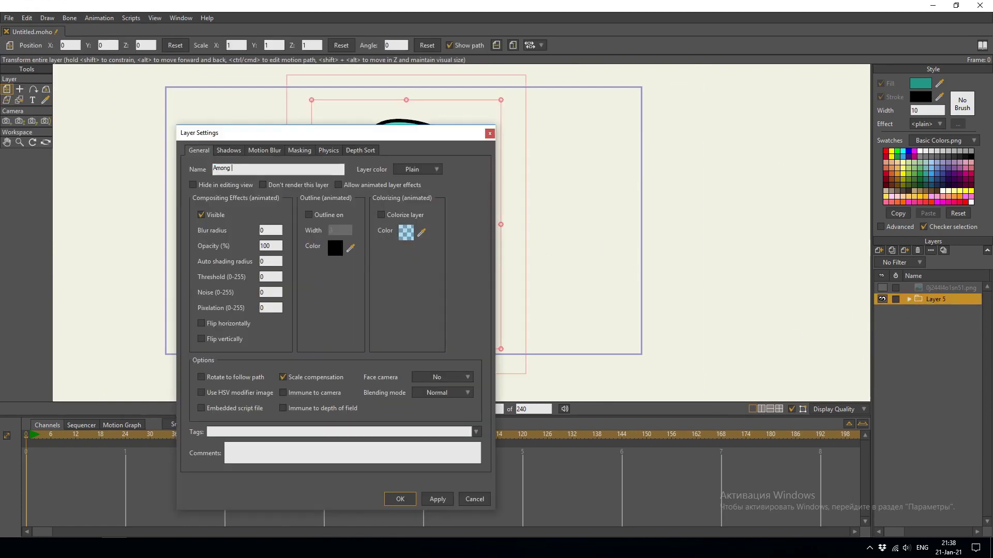
key(Return)
right_click(937, 300)
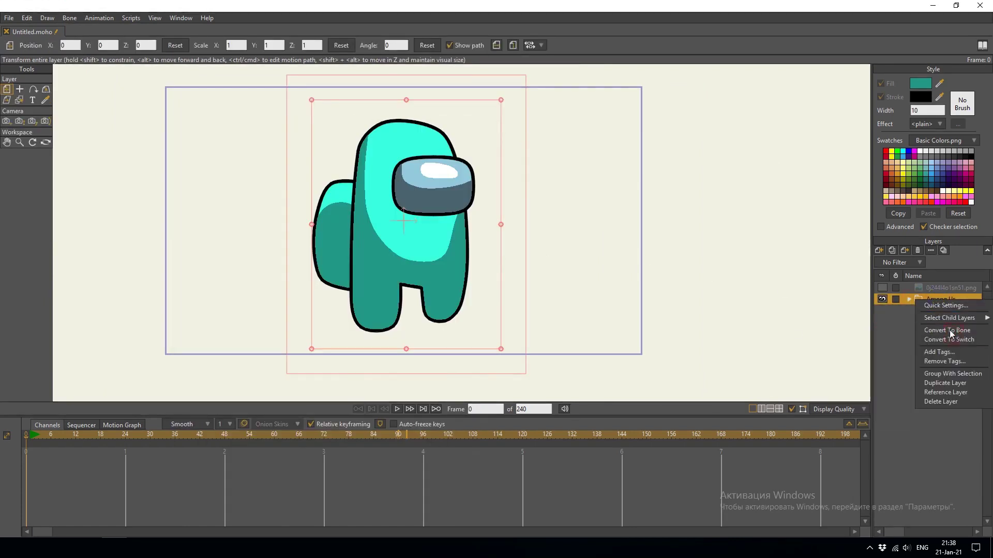
click(930, 335)
- Add a root bone pointing down between the legs and a chain of bones up through the torso and head
click(20, 89)
scroll(417, 278, up, 3)
drag(417, 290, 418, 408)
mouse_move(417, 287)
mouse_down()
mouse_move(417, 207)
mouse_move(418, 223)
mouse_up()
drag(419, 185, 428, 109)
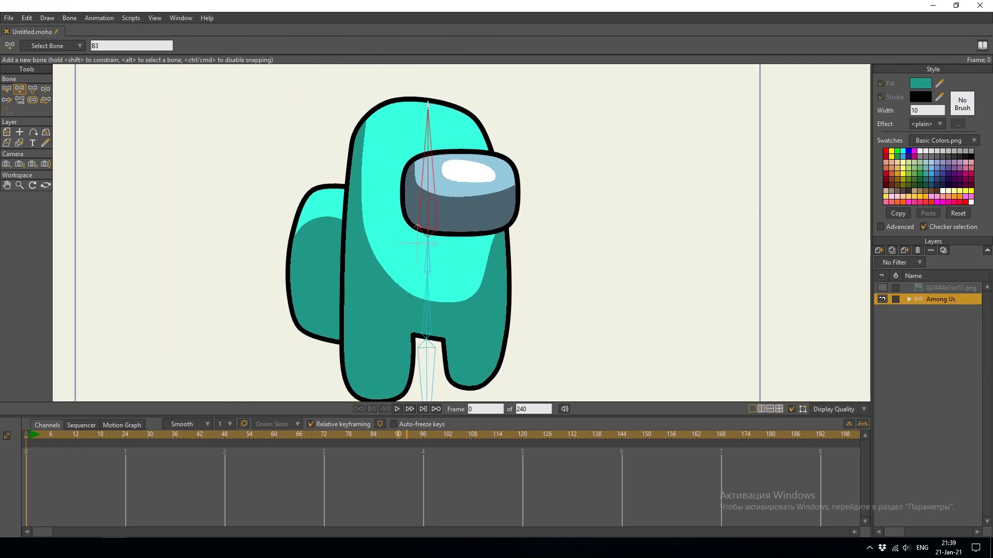
- Add a horizontal bone across the visor, branching from the head bone
click(6, 90)
click(20, 89)
scroll(406, 194, up, 2)
drag(414, 186, 535, 186)
scroll(408, 238, down, 2)
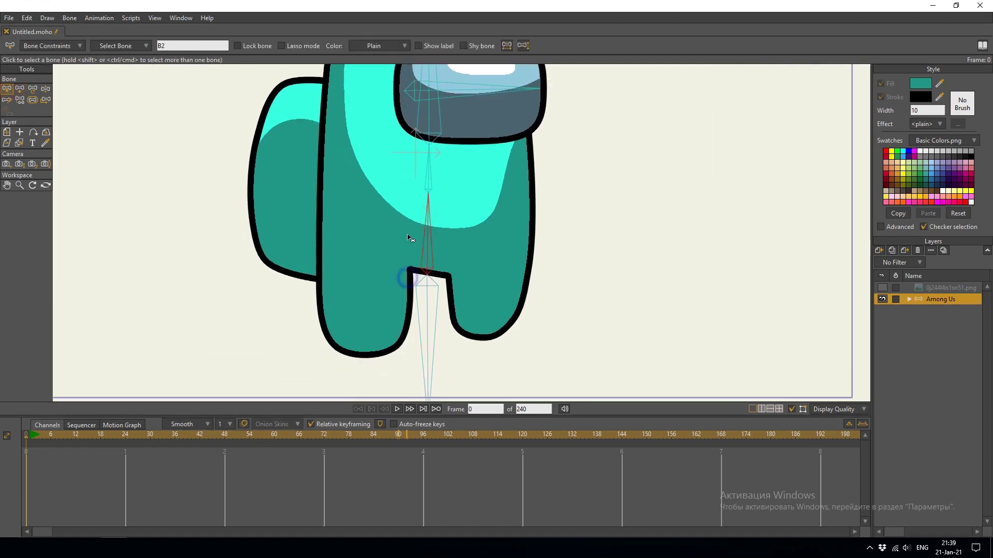
- Add a vertical bone in each of the two legs
click(365, 267)
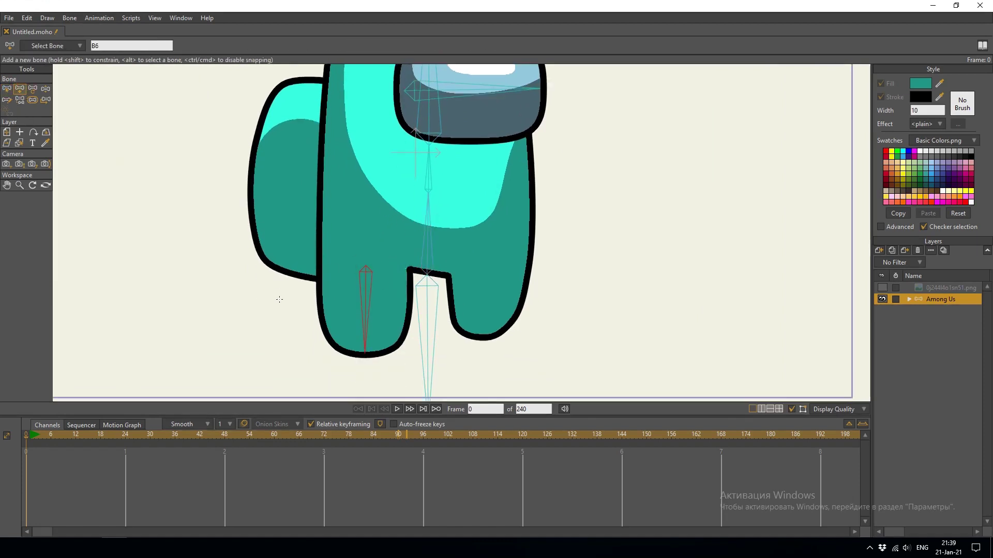
drag(490, 268, 491, 321)
scroll(491, 321, down, 3)
scroll(530, 393, up, 2)
- Select all bones and reduce their bone strength
key(z)
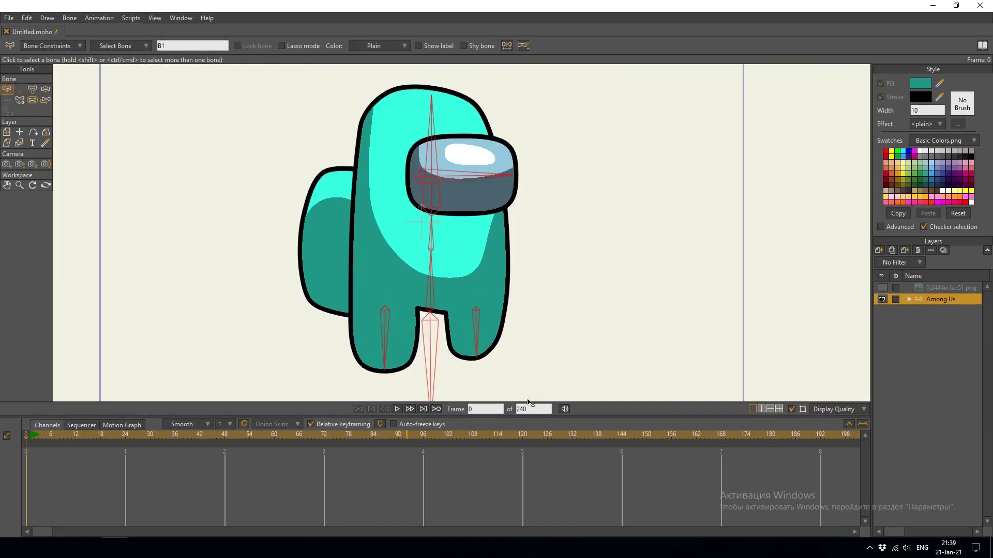
click(33, 100)
scroll(417, 222, up, 2)
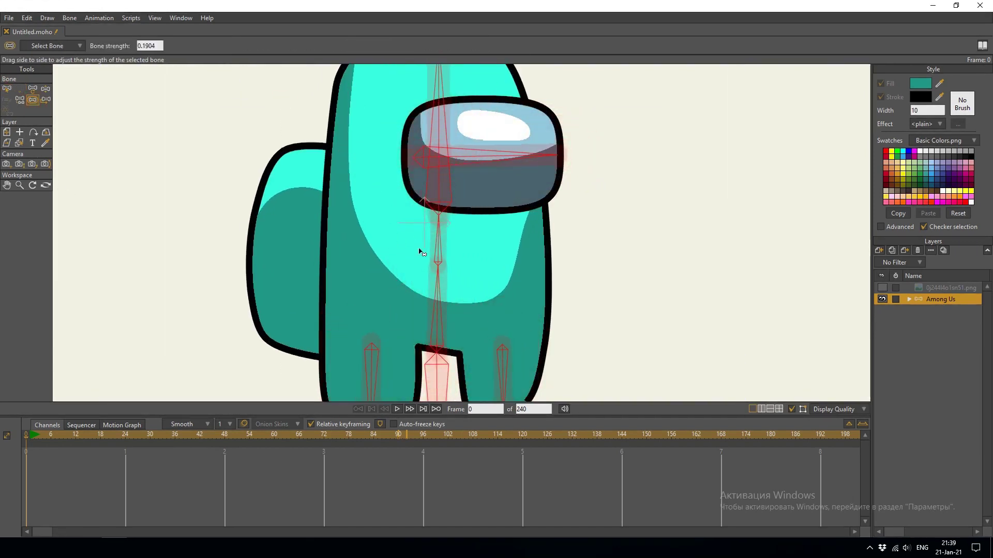
scroll(420, 251, down, 2)
key(z)
- Set the bone strength of the two leg bones to 0
click(356, 276)
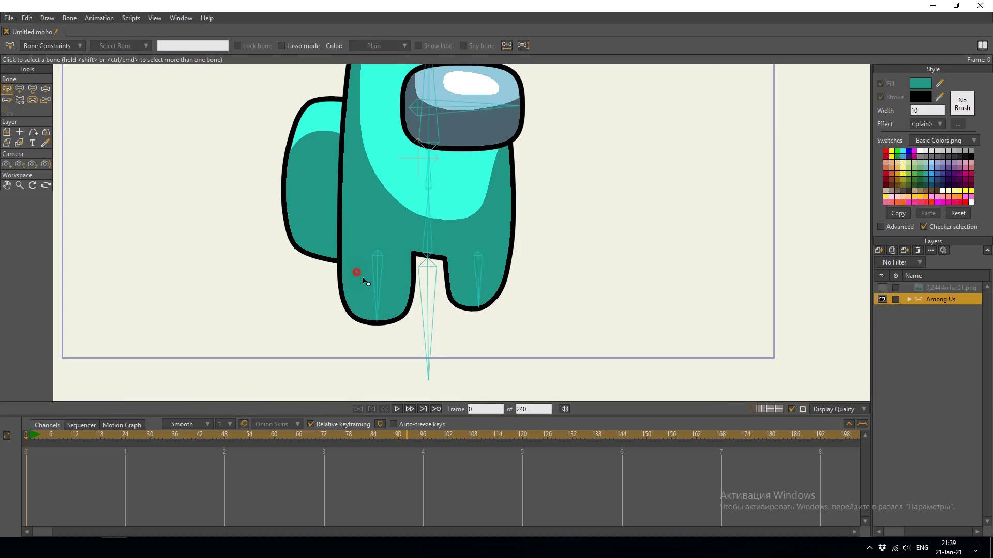
click(34, 101)
scroll(350, 283, down, 2)
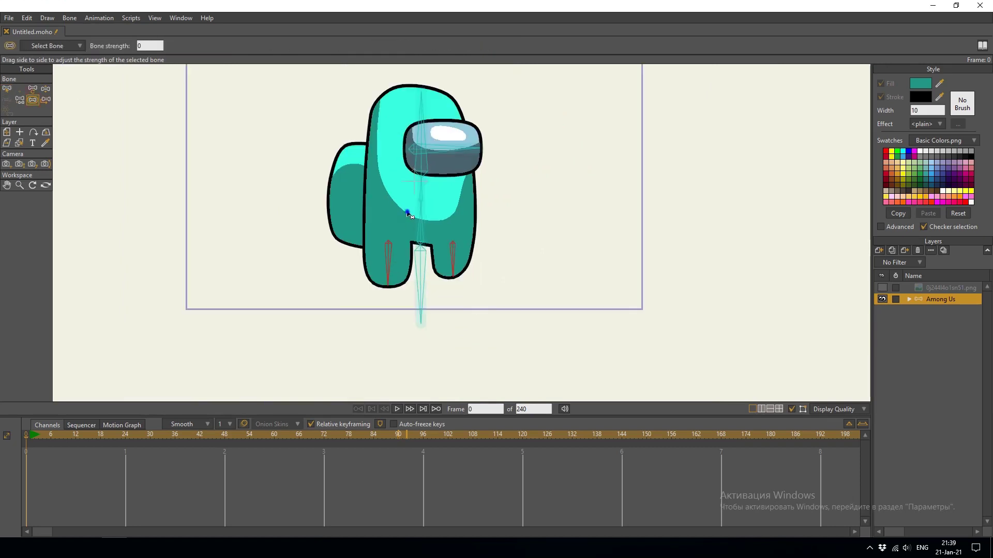
scroll(401, 240, up, 2)
scroll(407, 245, down, 1)
- Flexi-bind the Body layer and its shadow layer to the torso and head bones
click(908, 299)
click(948, 345)
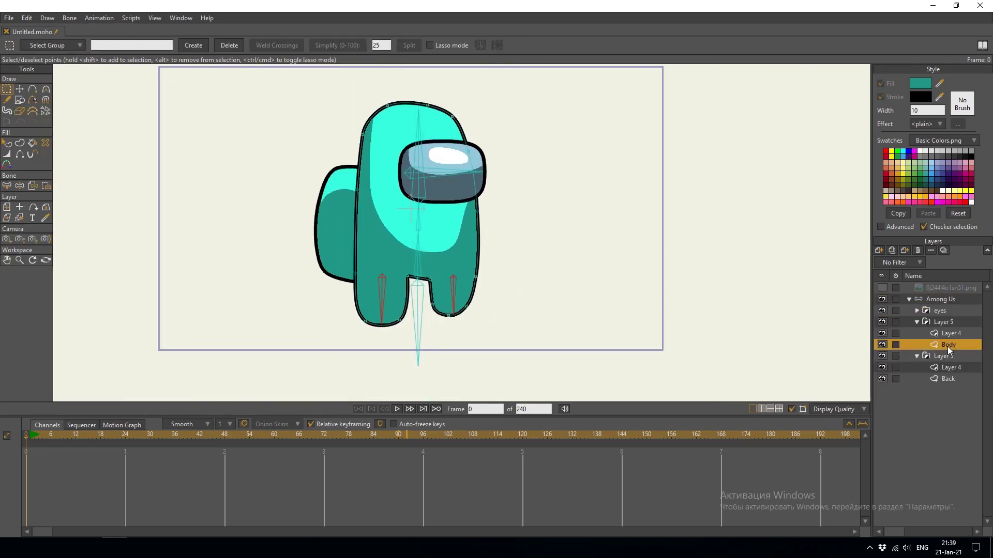
ctrl+click(954, 334)
click(7, 186)
click(420, 185)
scroll(420, 221, down, 1)
click(92, 82)
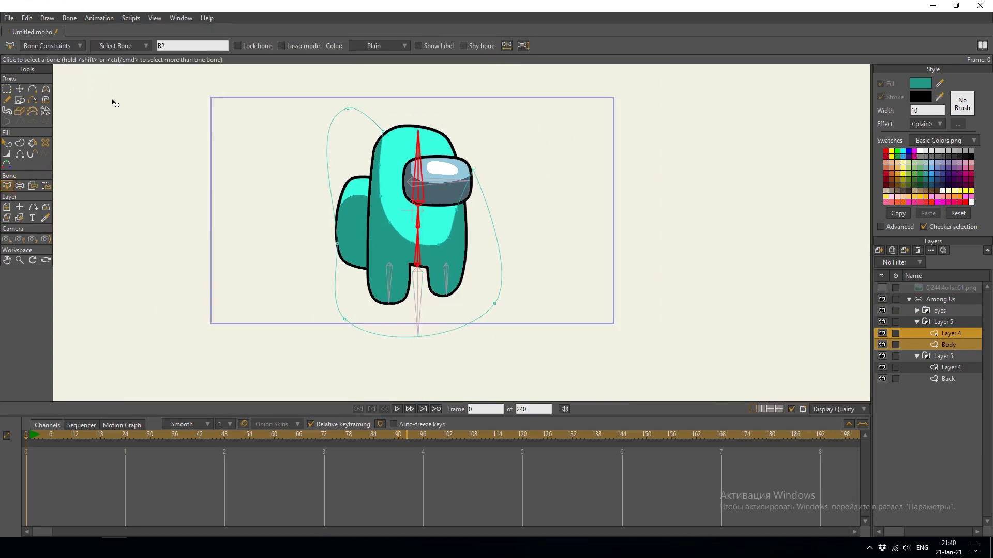
- Bind the eyes group to the visor bone
click(940, 311)
click(439, 182)
scroll(371, 283, up, 5)
- Bind the backpack's shadow layer and the Back layer to the torso and head bones
click(936, 368)
shift+click(946, 378)
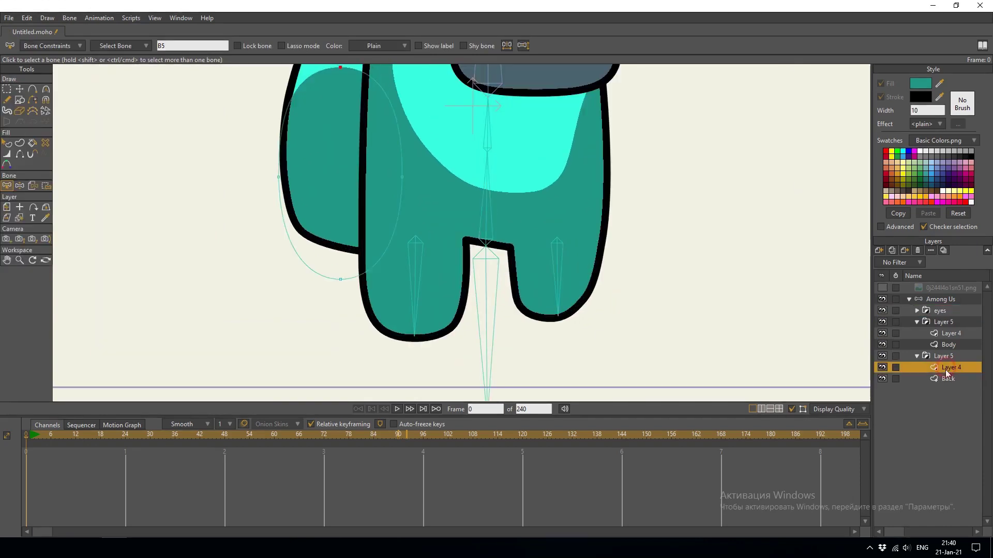
scroll(437, 195, down, 5)
click(69, 18)
click(460, 196)
scroll(460, 196, up, 1)
- Bind the Body layer's points around the left leg, including its hip and crotch corners, to the left leg bone and test it
click(919, 358)
click(917, 356)
click(949, 344)
scroll(414, 246, up, 3)
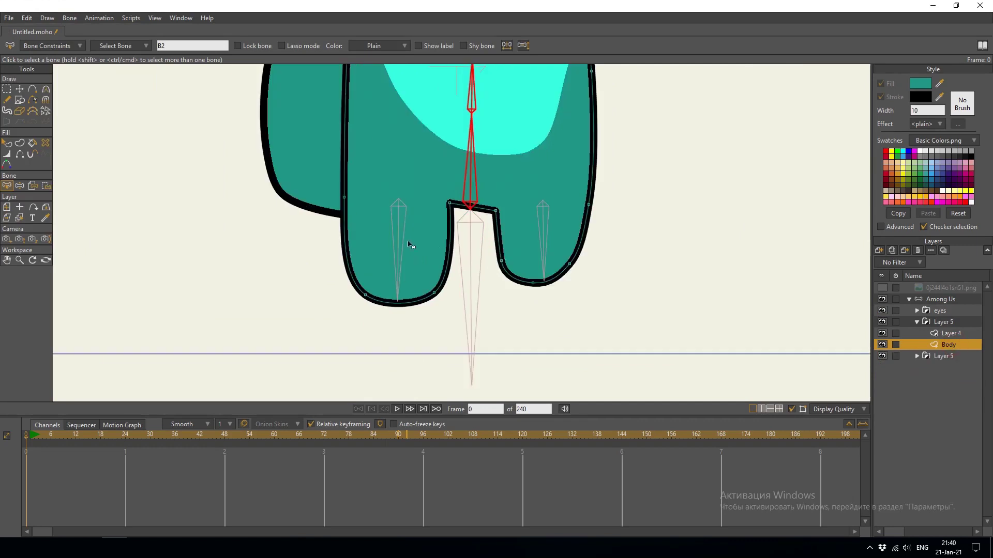
click(399, 236)
scroll(399, 238, up, 1)
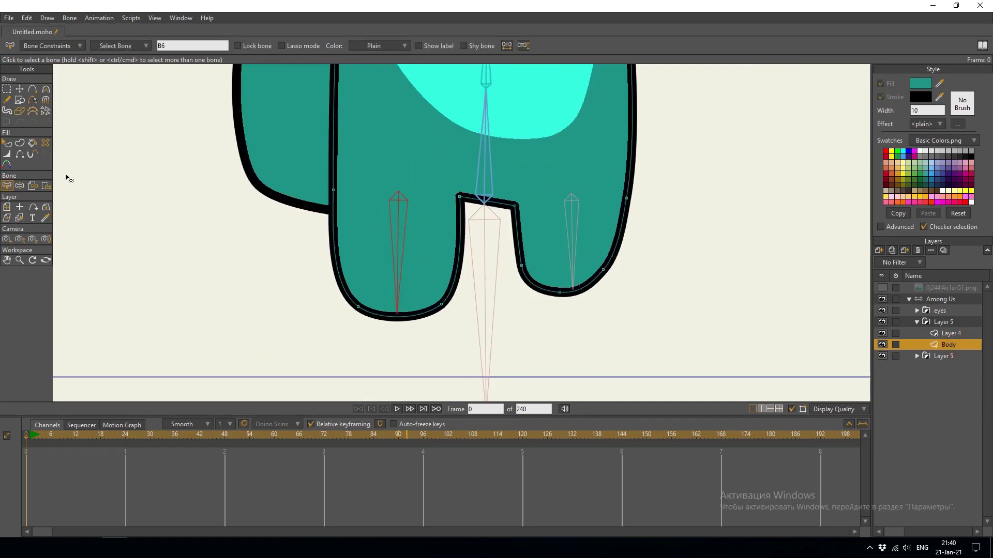
key(i)
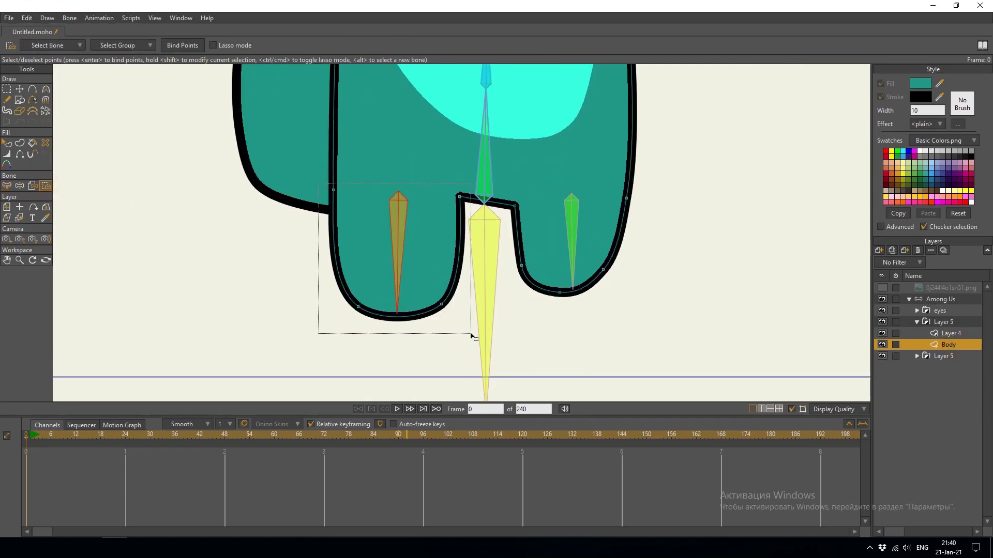
click(20, 185)
mouse_move(398, 249)
mouse_down()
mouse_move(343, 248)
mouse_move(383, 245)
mouse_up()
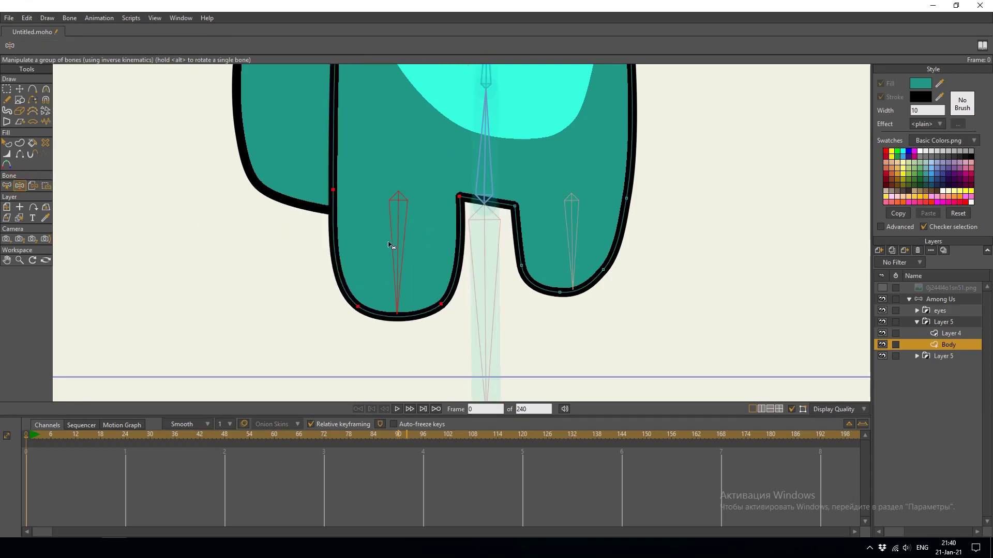
- Rebind only the two lowest Body points of the left leg to its bone and test the bend
scroll(411, 220, down, 5)
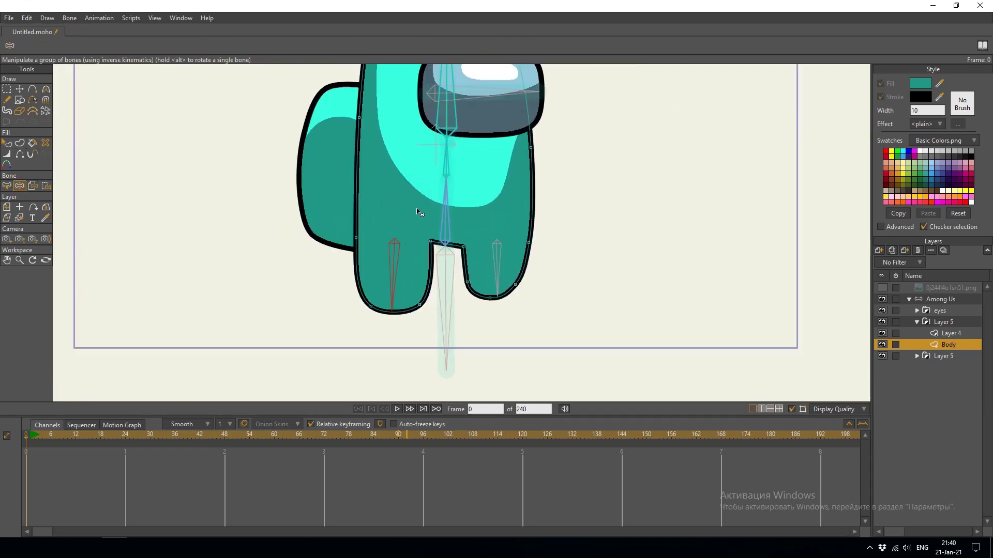
scroll(418, 243, up, 3)
click(46, 186)
drag(346, 293, 446, 325)
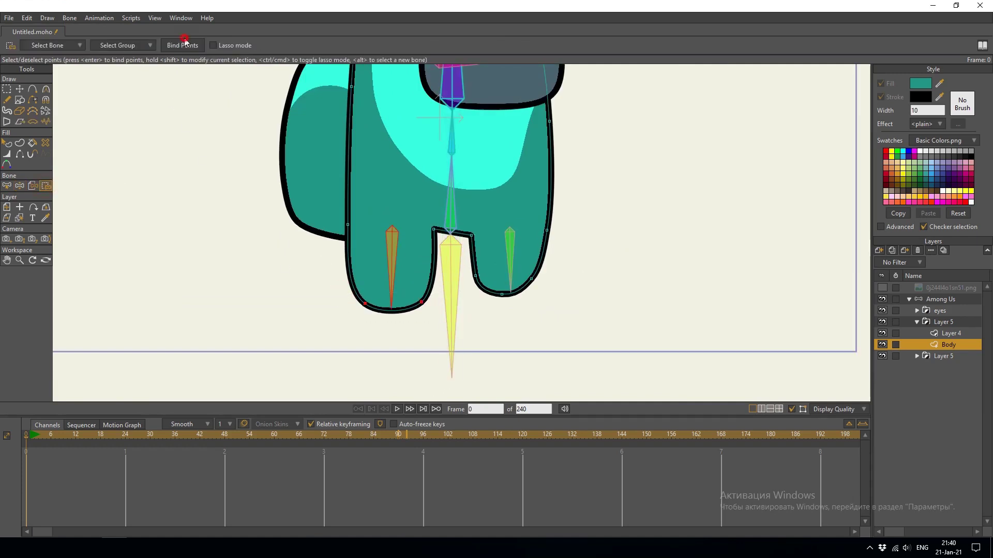
click(19, 186)
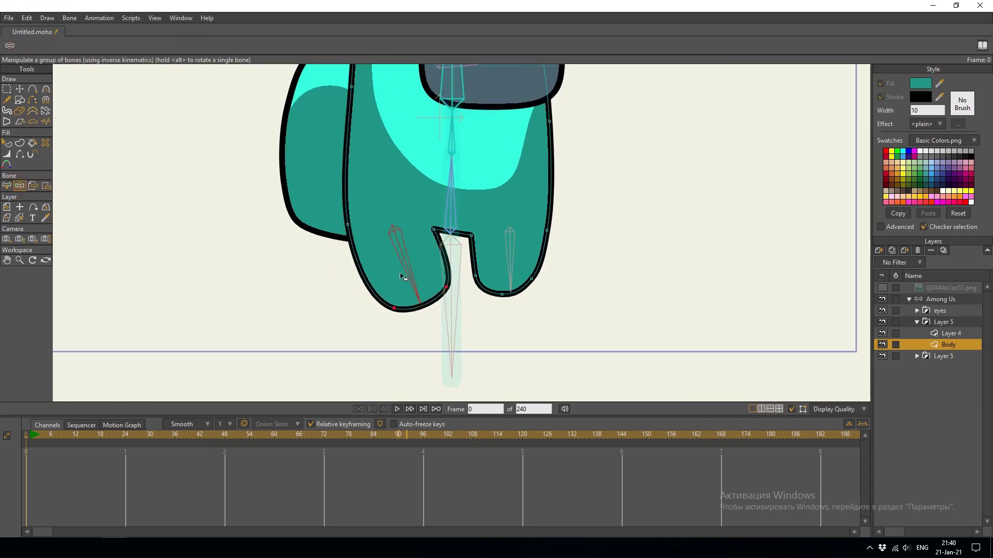
- Bind the three lower Body points of the right leg to the right leg bone and test the bend
click(6, 186)
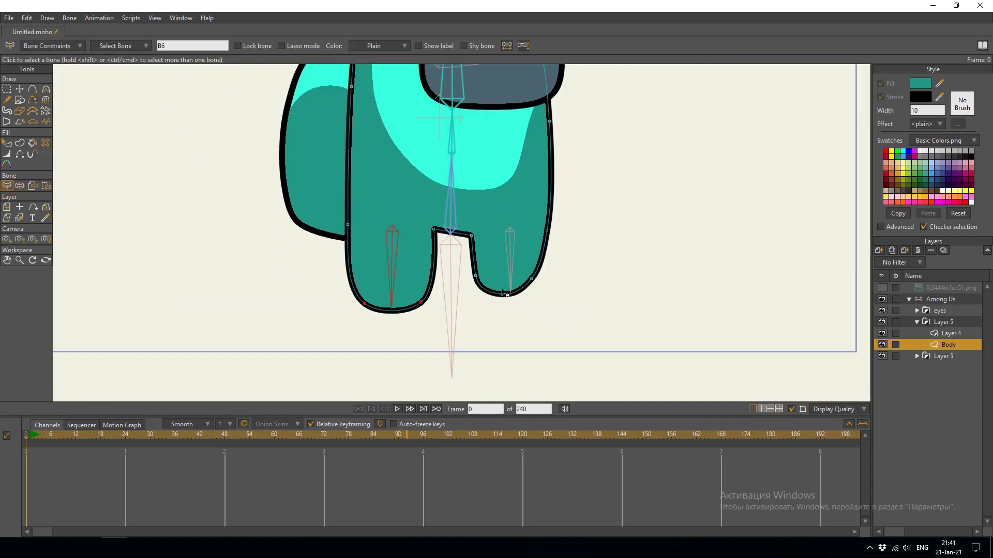
click(46, 186)
drag(470, 267, 546, 311)
key(b)
scroll(446, 235, up, 1)
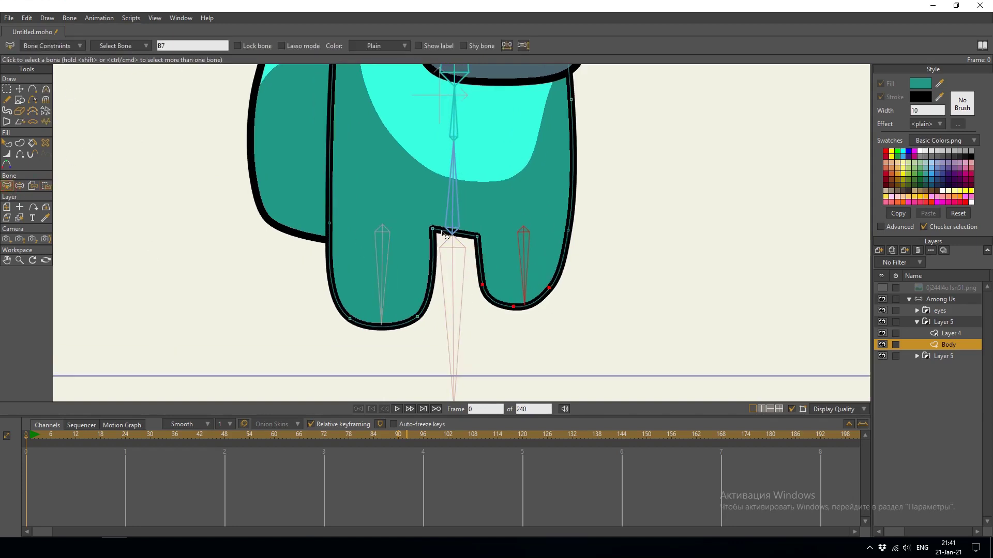
click(21, 188)
drag(525, 276, 518, 263)
- Add a point on the Body outline's left edge, above the left hip point
key(t)
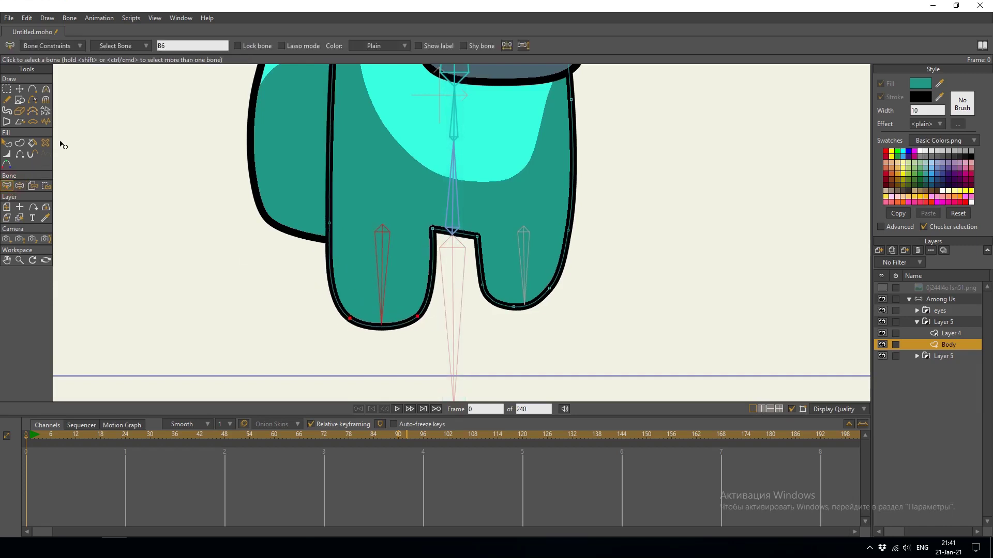
scroll(318, 204, down, 1)
key(a)
key(z)
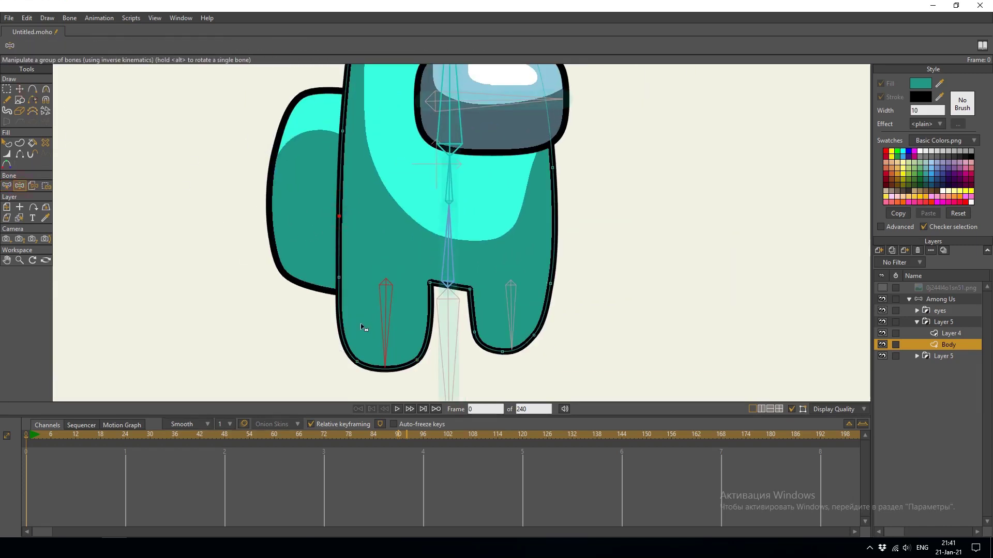
- Swing both leg bones inward and outward to check how the Body outline deforms
drag(362, 328, 414, 336)
drag(511, 331, 572, 333)
drag(395, 332, 528, 328)
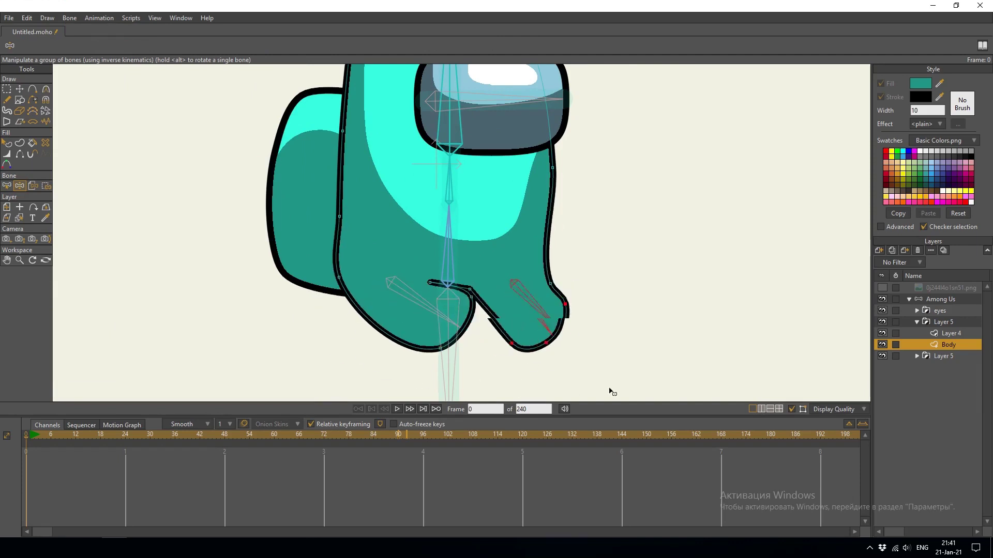
drag(420, 306, 356, 311)
click(535, 301)
scroll(534, 301, down, 3)
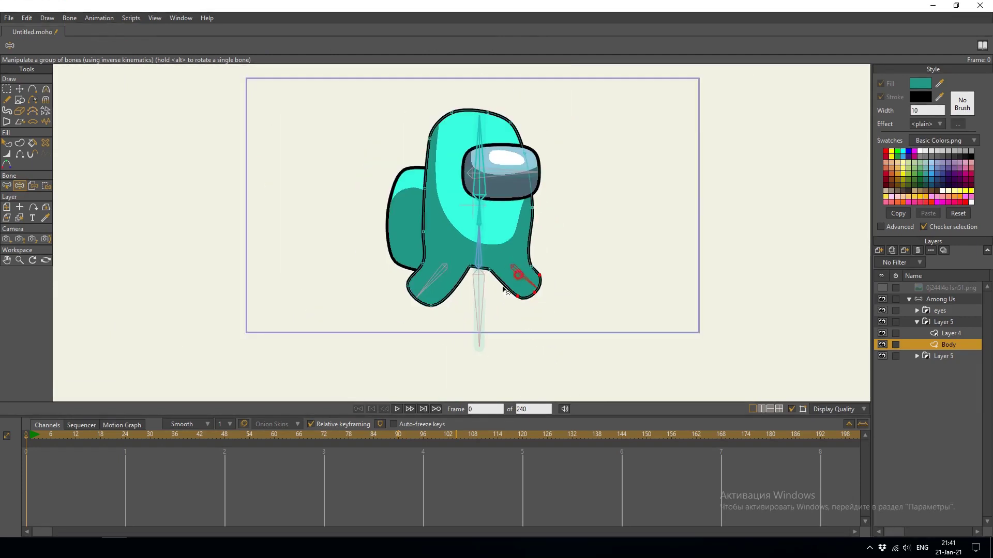
- Draw an edge from the right crotch corner to the outer hip and create a filled, stroked right leg shape
click(7, 186)
scroll(522, 274, up, 5)
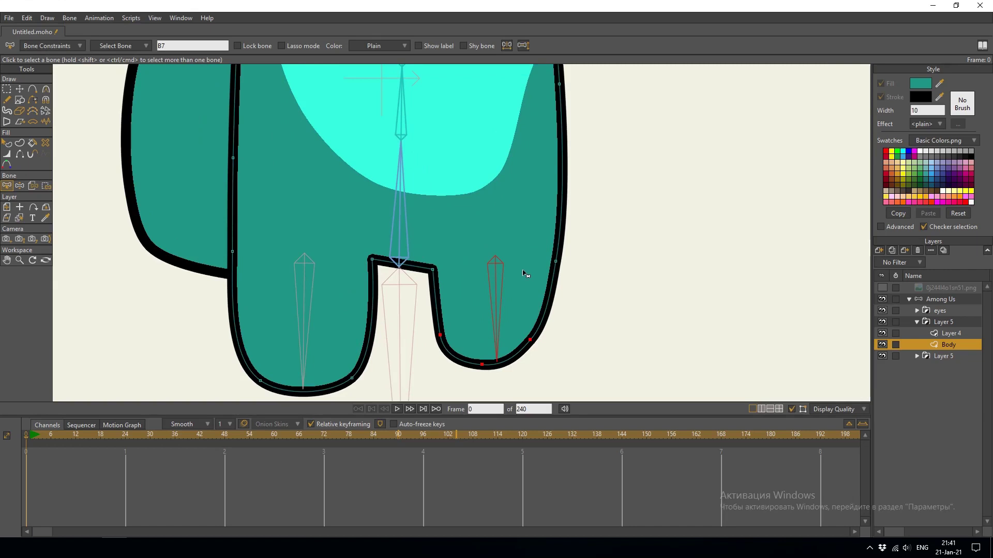
click(32, 89)
scroll(510, 276, up, 3)
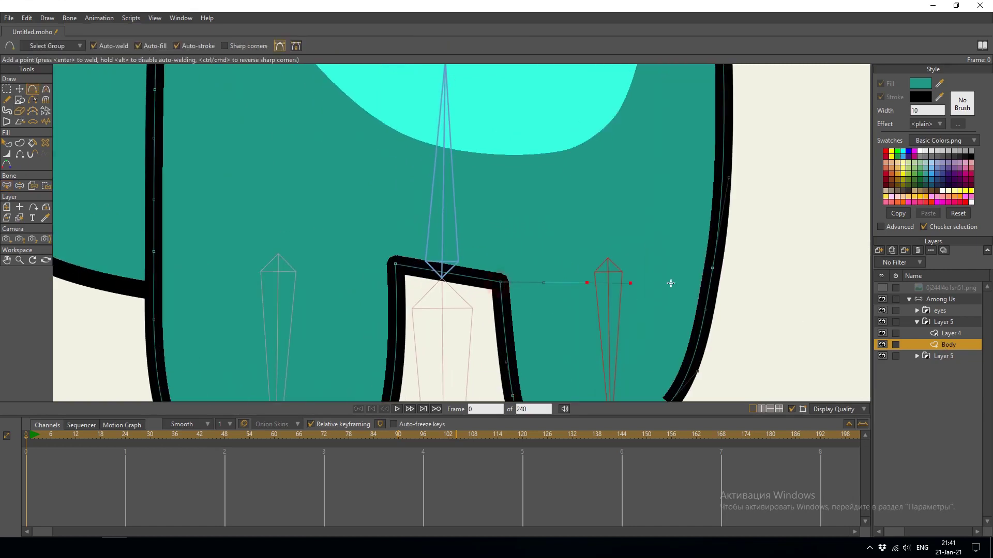
scroll(713, 269, down, 2)
scroll(549, 222, up, 1)
key(u)
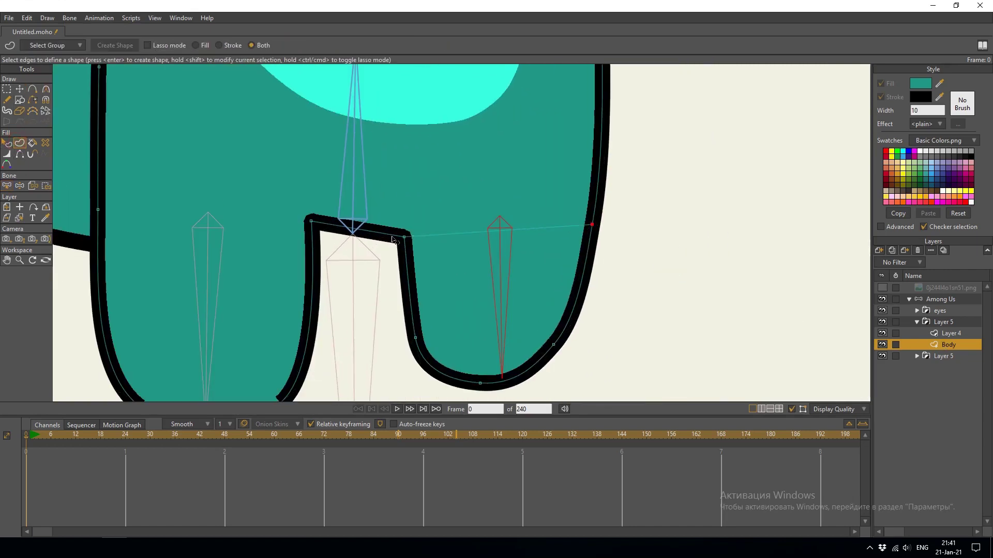
shift+click(528, 375)
click(115, 45)
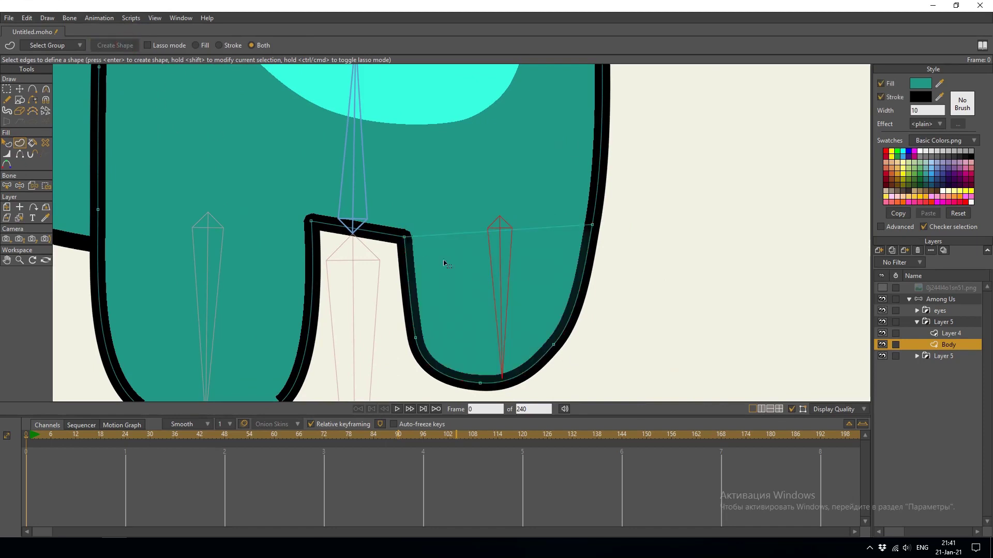
- Rotate the leg bones to test how the new right leg shape overlaps the body
scroll(88, 124, down, 2)
click(14, 186)
scroll(473, 249, up, 3)
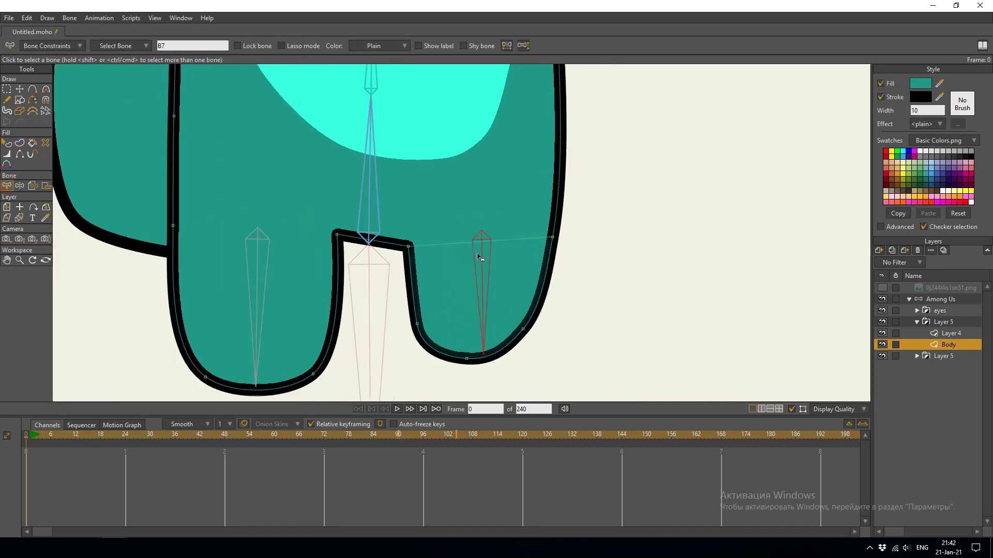
click(20, 186)
drag(475, 261, 439, 294)
scroll(442, 295, down, 3)
drag(473, 243, 480, 279)
drag(345, 258, 408, 242)
- Hide the edge across the top of the right leg shape and bend both legs to check the joint
click(7, 144)
click(20, 186)
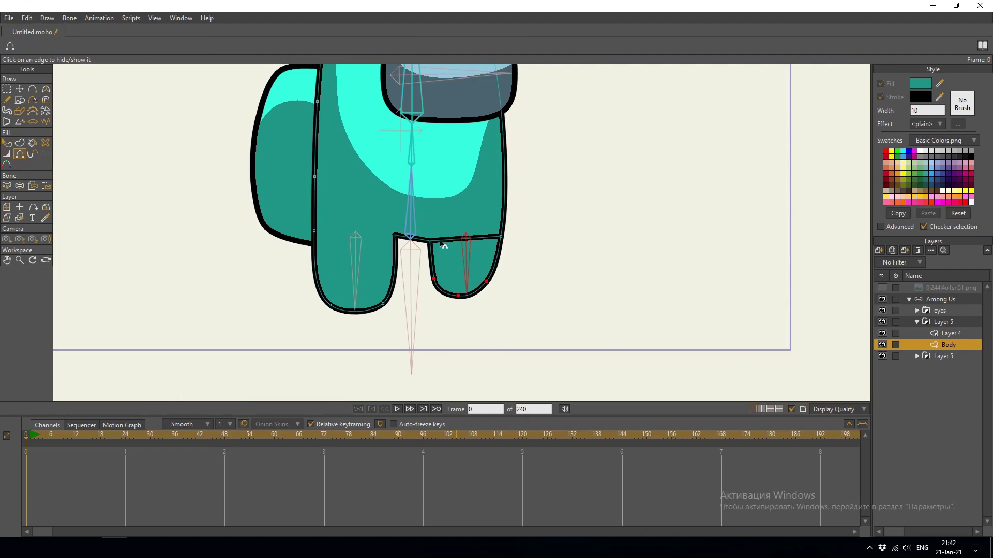
mouse_move(424, 310)
mouse_down()
mouse_move(416, 289)
mouse_move(425, 293)
mouse_move(412, 303)
mouse_up()
scroll(510, 290, down, 3)
scroll(387, 305, up, 3)
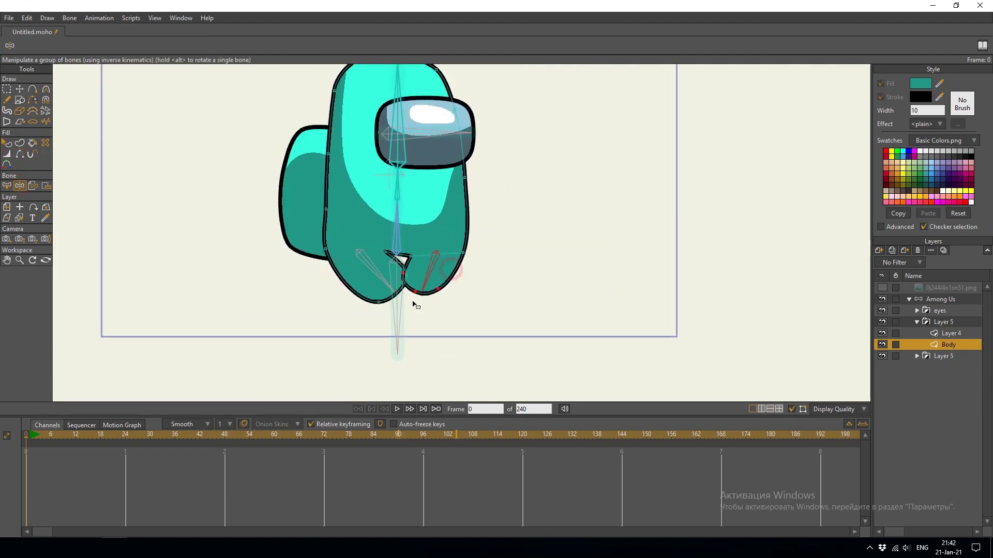
scroll(350, 271, up, 2)
scroll(393, 263, down, 2)
scroll(393, 263, up, 2)
- Select the right leg and main body shapes and pick up the body's light turquoise fill as the current style
click(6, 143)
scroll(437, 291, down, 2)
scroll(437, 290, up, 2)
click(423, 267)
click(421, 287)
click(385, 178)
click(483, 300)
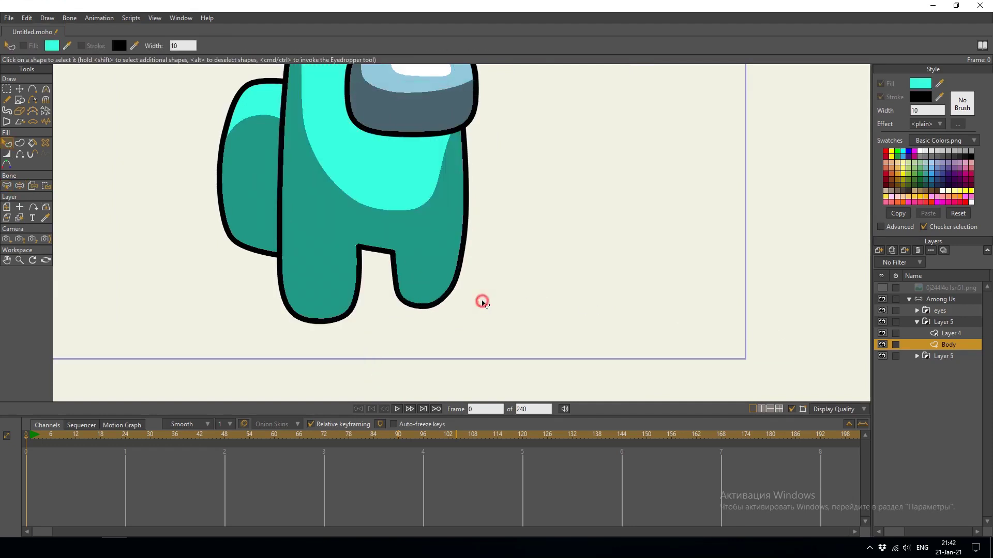
click(325, 243)
click(527, 293)
- Bend both legs toward each other to check the overlap of the leg outlines
click(20, 186)
drag(321, 275, 390, 272)
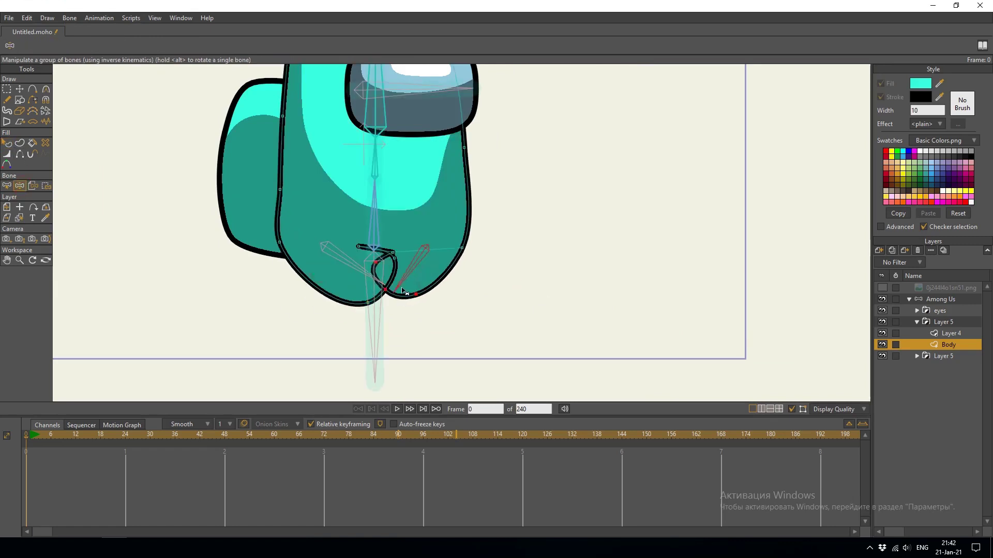
scroll(390, 272, up, 2)
mouse_move(317, 325)
mouse_down()
mouse_move(373, 296)
mouse_move(337, 325)
mouse_move(305, 316)
mouse_up()
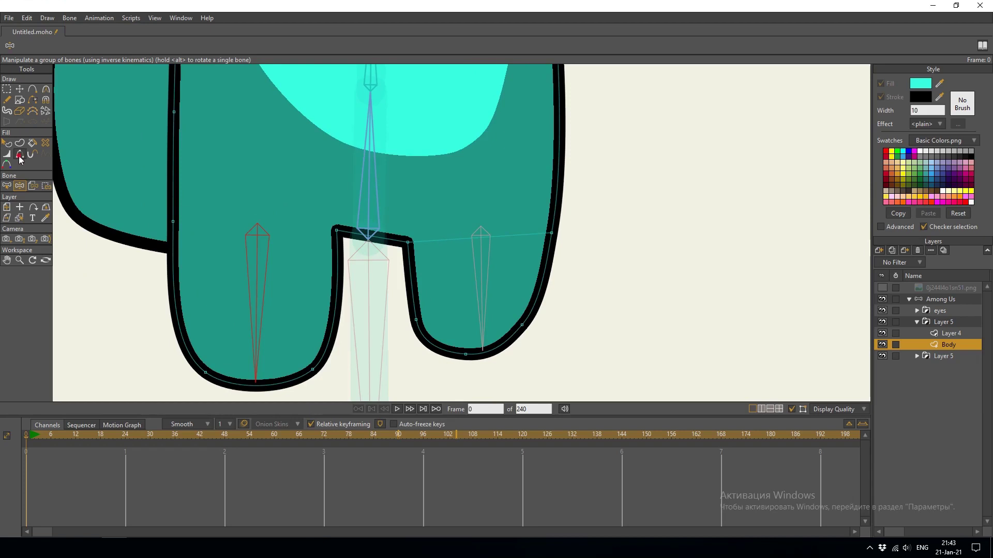
- Draw an edge across the top of the left leg and create a filled, stroked leg shape below it
key(a)
click(20, 143)
click(173, 233)
click(259, 226)
click(310, 380)
click(115, 45)
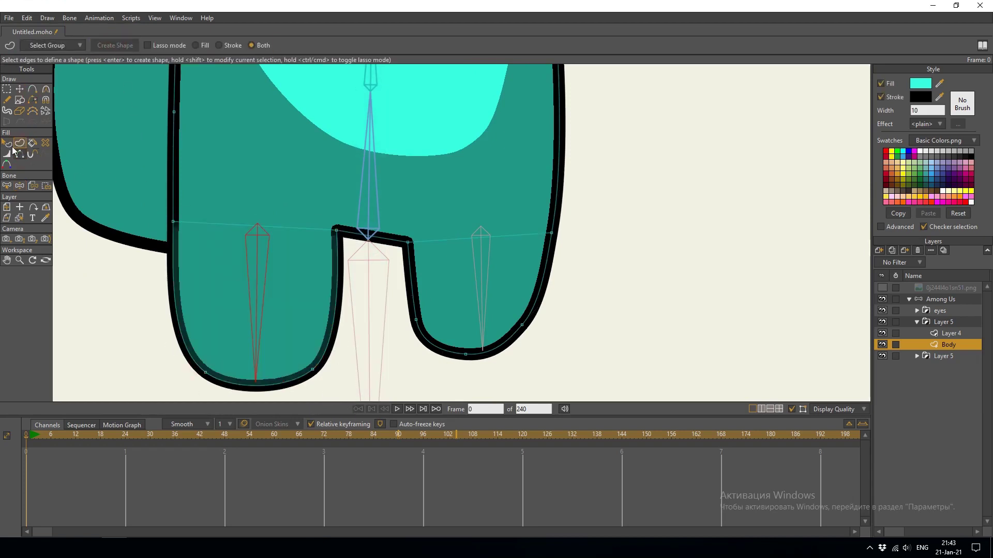
click(159, 284)
- Swing the left leg bone both ways to test the new left leg shape
click(20, 185)
drag(335, 343, 517, 290)
scroll(432, 284, down, 3)
scroll(337, 310, up, 3)
drag(306, 304, 228, 286)
scroll(228, 286, down, 3)
key(z)
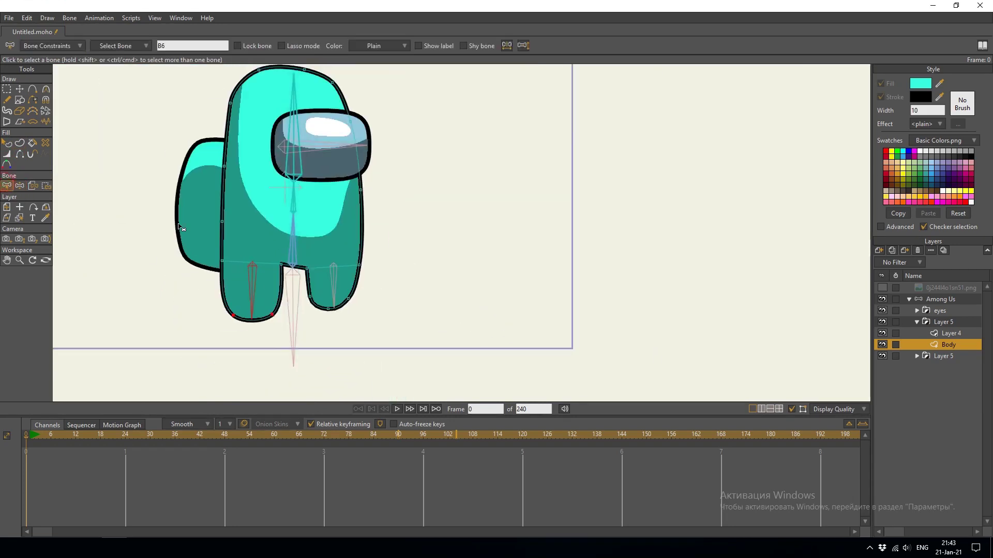
scroll(298, 236, down, 3)
scroll(376, 233, up, 3)
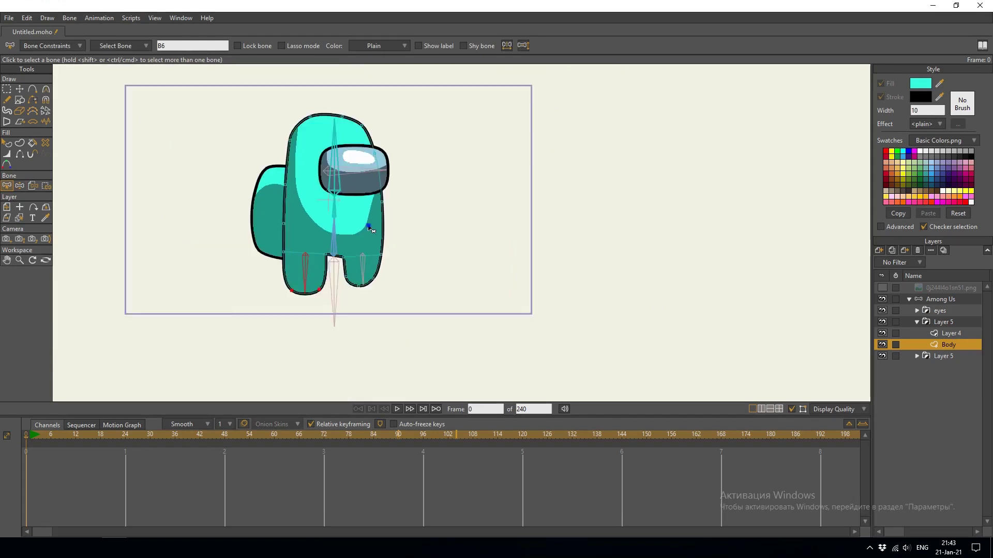
- Create a smart bone action for the left leg bone B6 on the Among Us bone layer
click(182, 18)
click(199, 84)
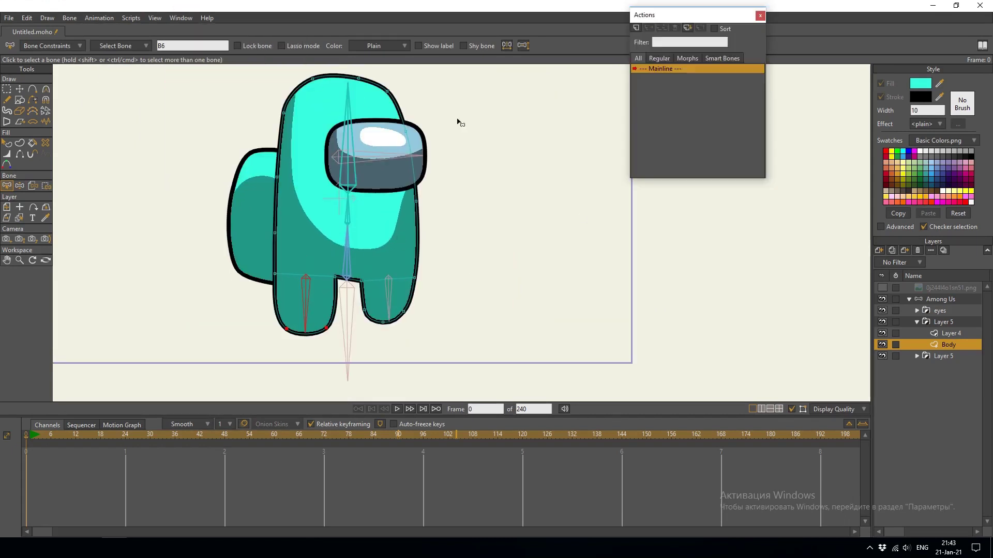
click(635, 28)
click(536, 308)
click(940, 298)
click(636, 28)
click(499, 308)
- At frame 100 of the B6 action, rotate the left leg bone inward toward the right leg
click(439, 437)
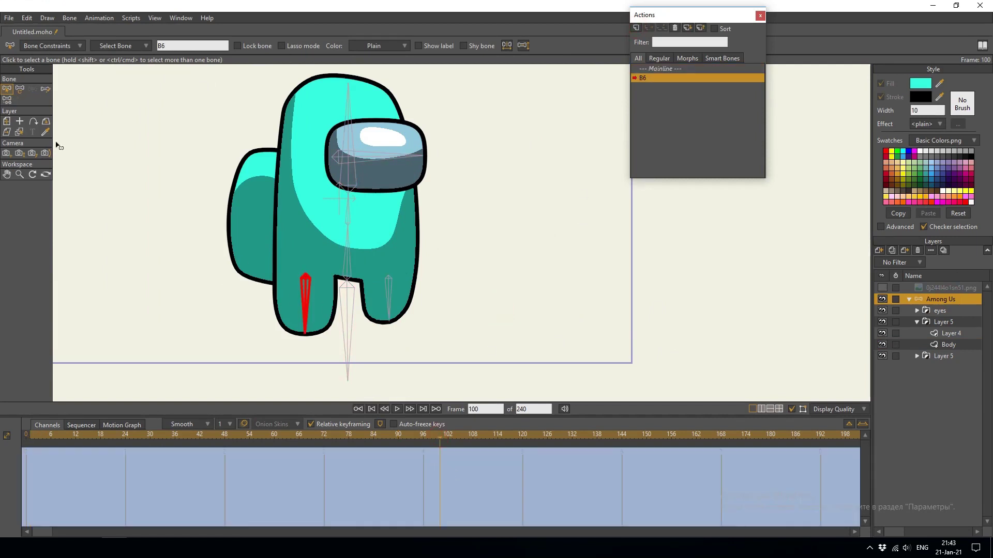
click(20, 90)
drag(302, 297, 326, 302)
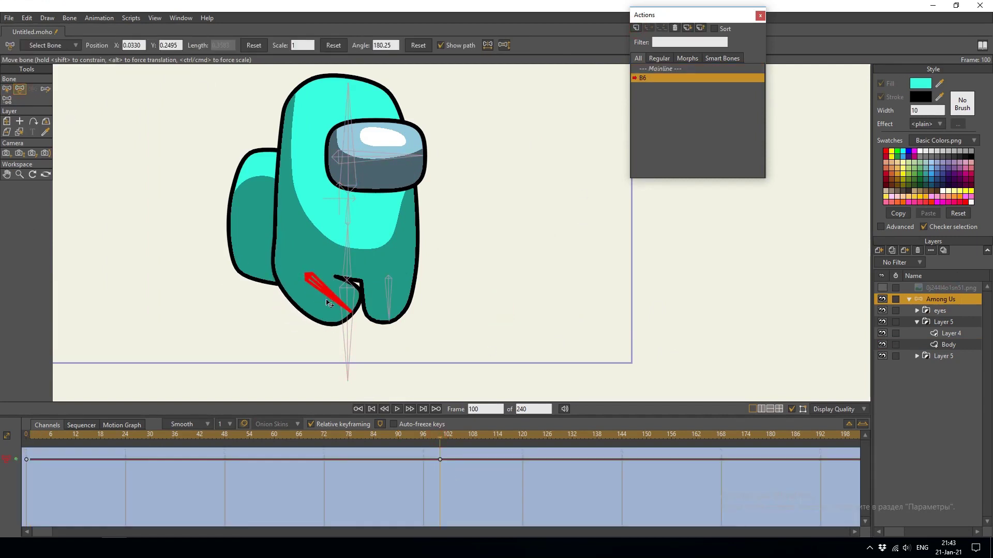
- Adjust the Body layer's left crotch corner and inner leg points at frame 100, undoing the unwanted moves
click(949, 345)
scroll(294, 268, up, 6)
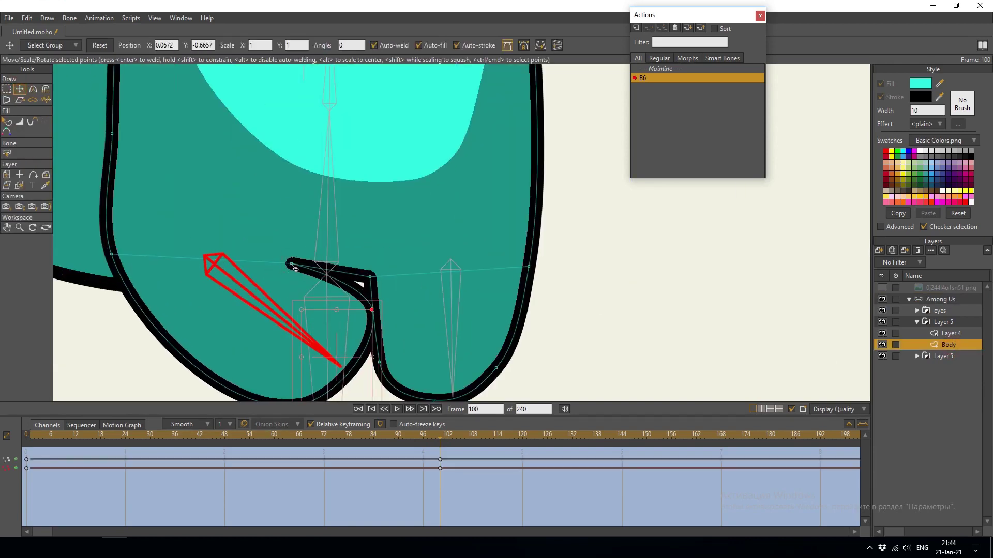
key(ctrl+z)
key(ctrl+z)
key(ctrl+z)
key(ctrl+z)
key(ctrl+z)
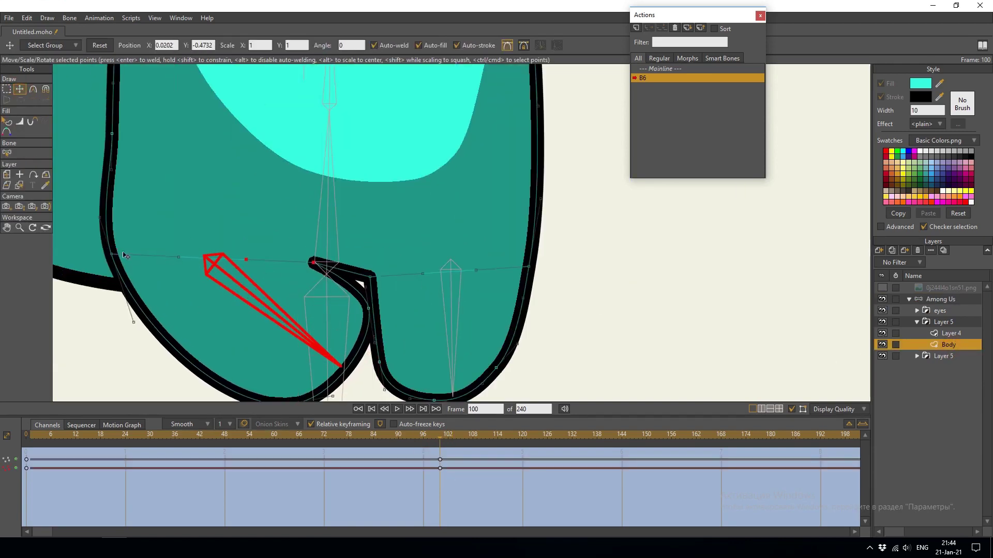
- Reposition the Body points along the left edge above the hip at frame 100, comparing with undo and redo
scroll(130, 256, down, 4)
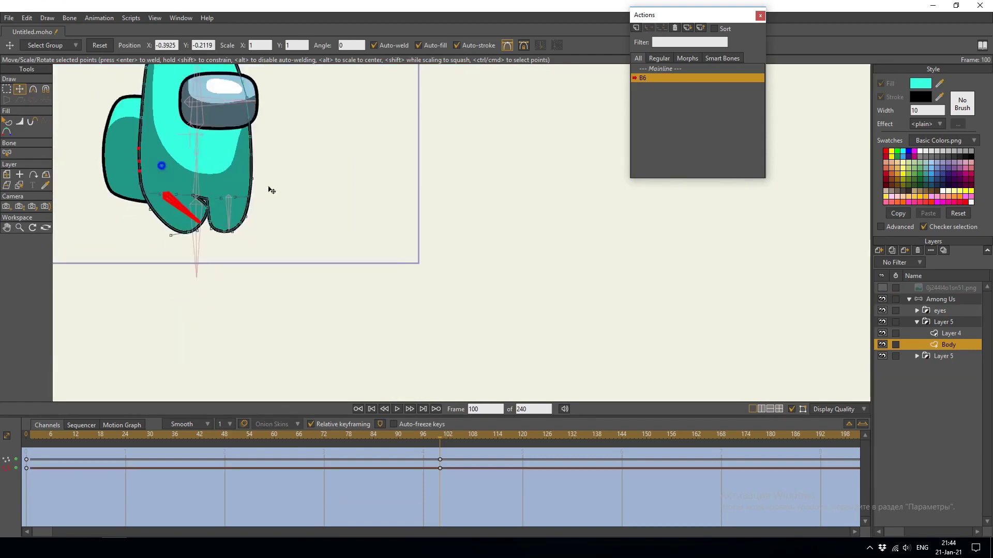
key(ctrl+z)
key(ctrl+shift+z)
scroll(361, 265, up, 4)
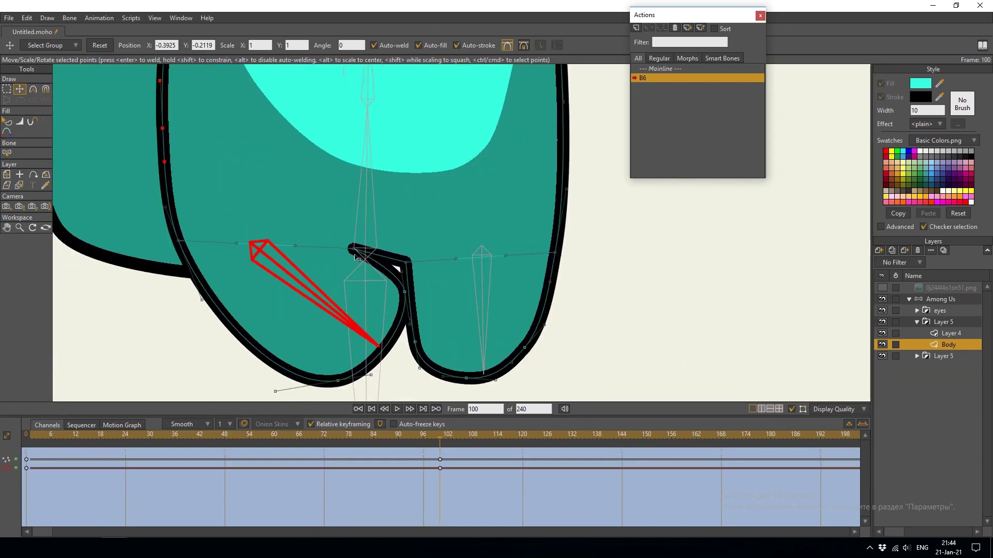
scroll(400, 295, down, 4)
- Scrub through the B6 action, return to the Mainline and test the left leg bone, undoing the test rotation
drag(389, 435, 432, 435)
double_click(693, 68)
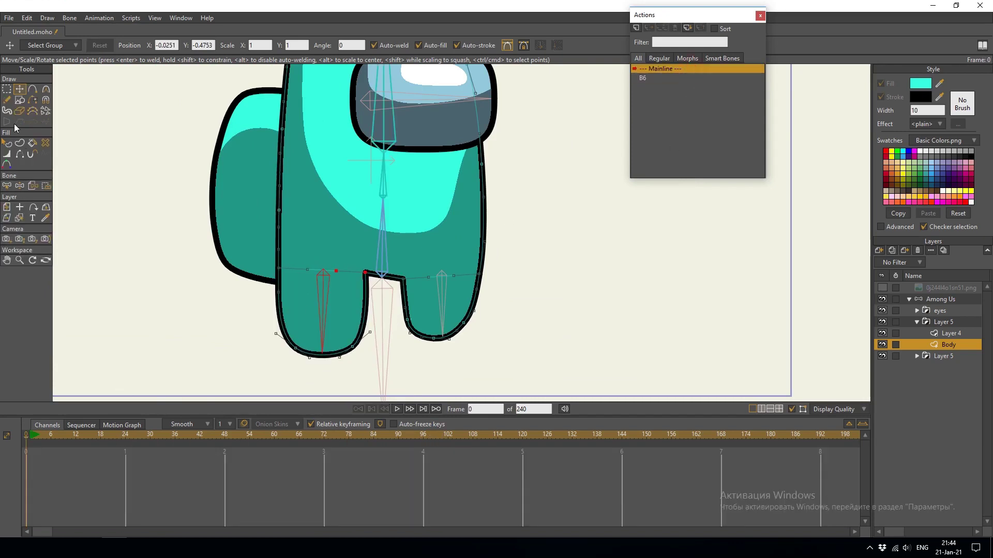
drag(305, 323, 276, 308)
key(ctrl+z)
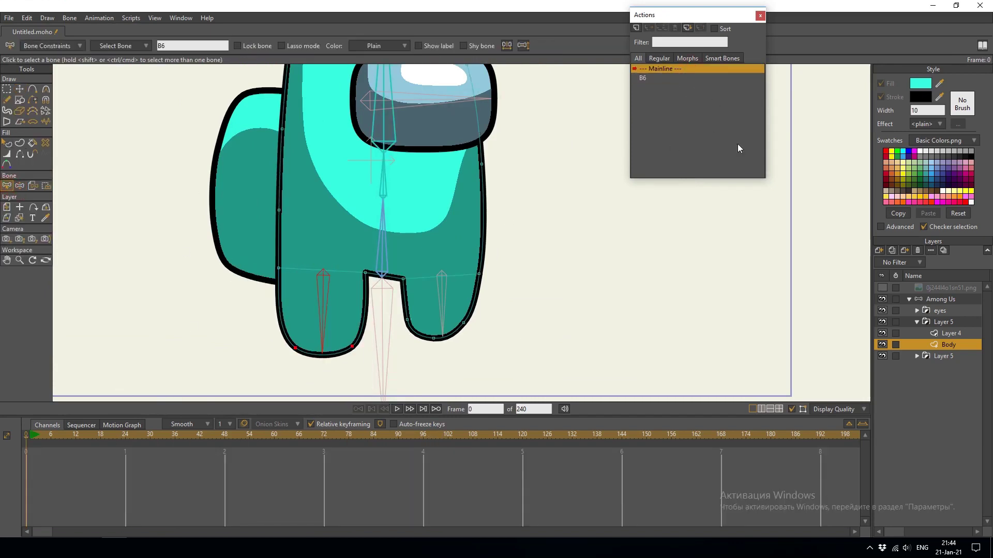
- Create the B6 2 action for the left leg bone and rotate the bone outward at frame 100
double_click(672, 78)
click(636, 27)
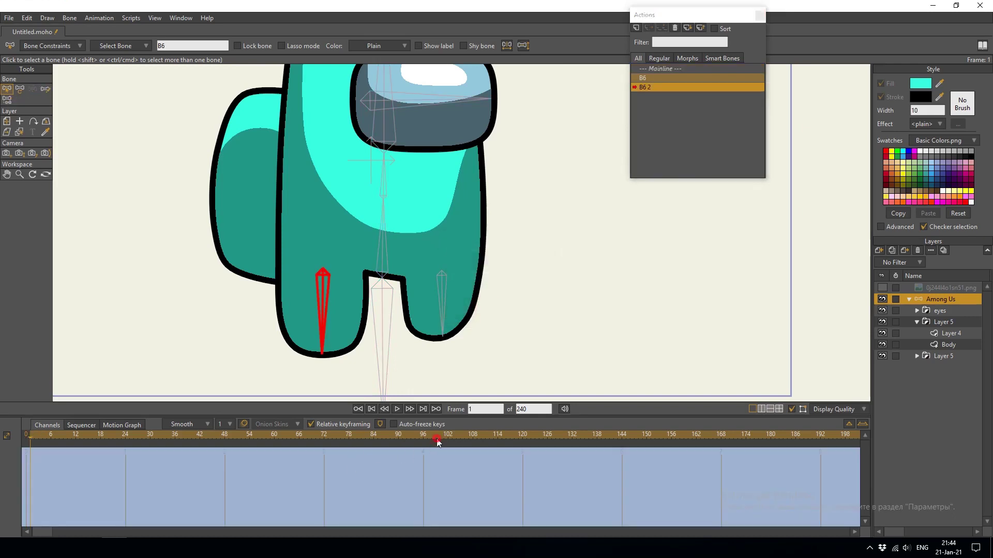
click(20, 89)
drag(321, 316, 291, 283)
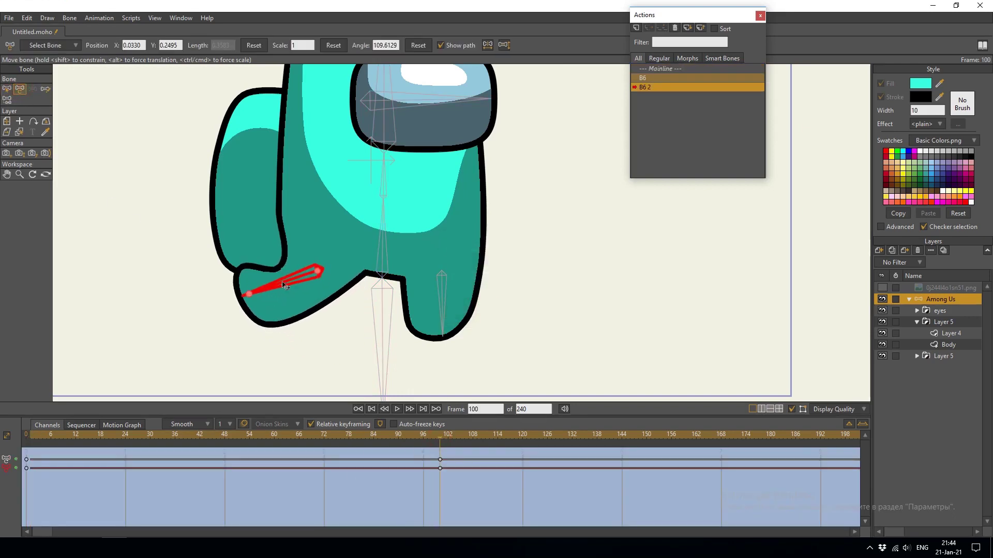
scroll(291, 283, up, 2)
- Reposition the Body layer's left hip and crotch points at frame 100 of B6 2, check the bend and return to the Mainline
click(948, 345)
click(20, 89)
scroll(263, 238, up, 2)
drag(285, 279, 261, 256)
scroll(261, 256, down, 3)
scroll(414, 289, up, 2)
drag(414, 288, 410, 290)
scroll(410, 290, down, 4)
mouse_move(436, 431)
mouse_down()
mouse_move(419, 432)
mouse_move(430, 432)
mouse_up()
click(661, 69)
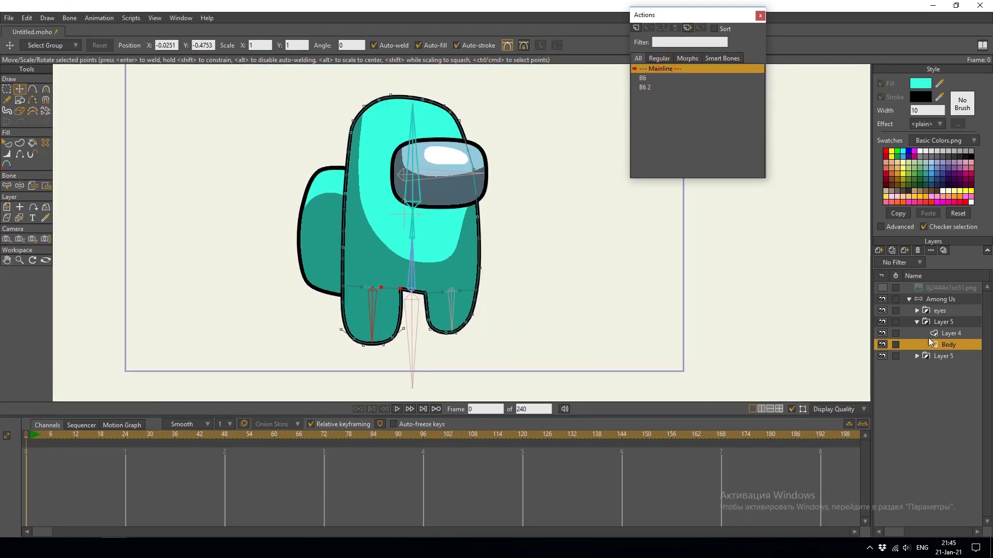
- Create the B7 action for the right leg bone and rotate the bone outward at frame 100
click(7, 187)
click(636, 27)
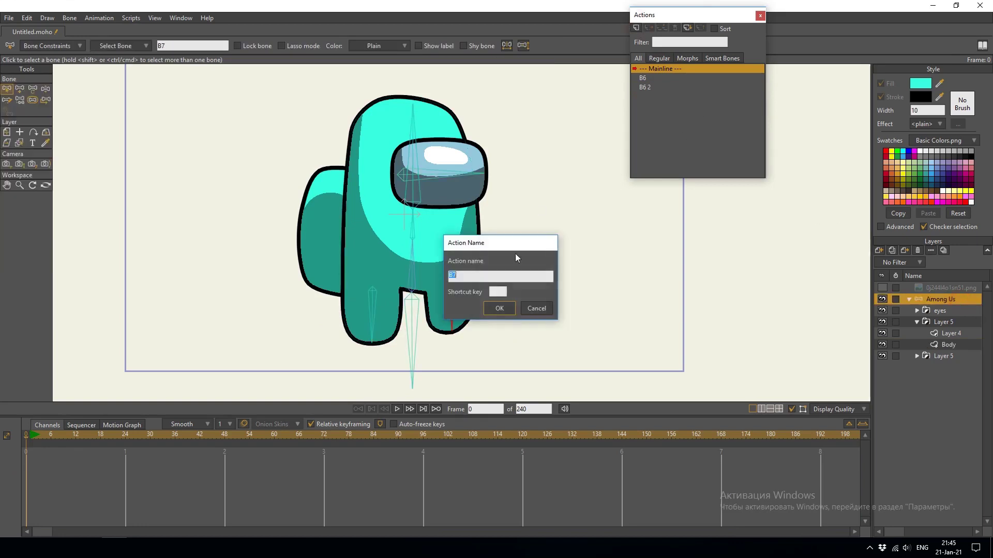
click(498, 310)
click(437, 439)
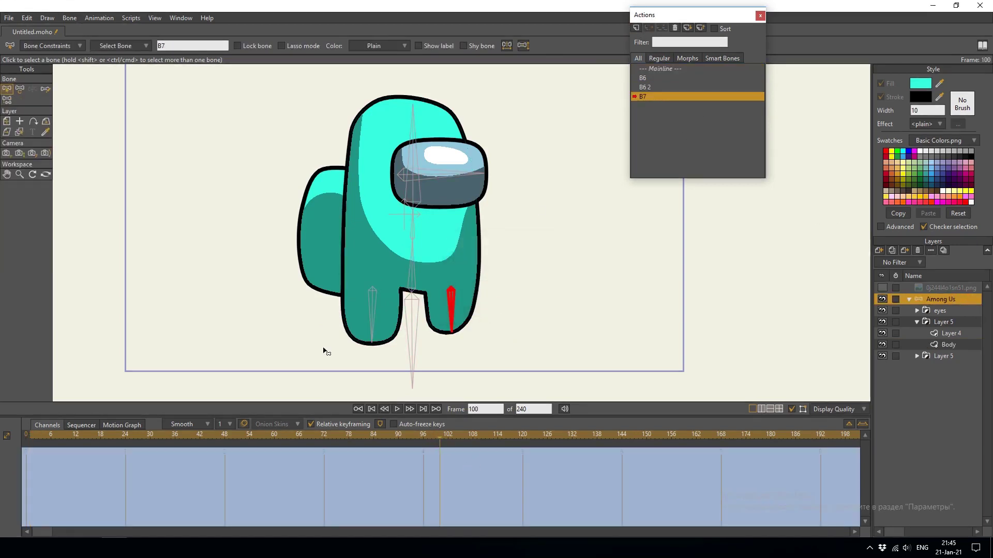
key(t)
scroll(486, 290, up, 3)
drag(489, 300, 526, 331)
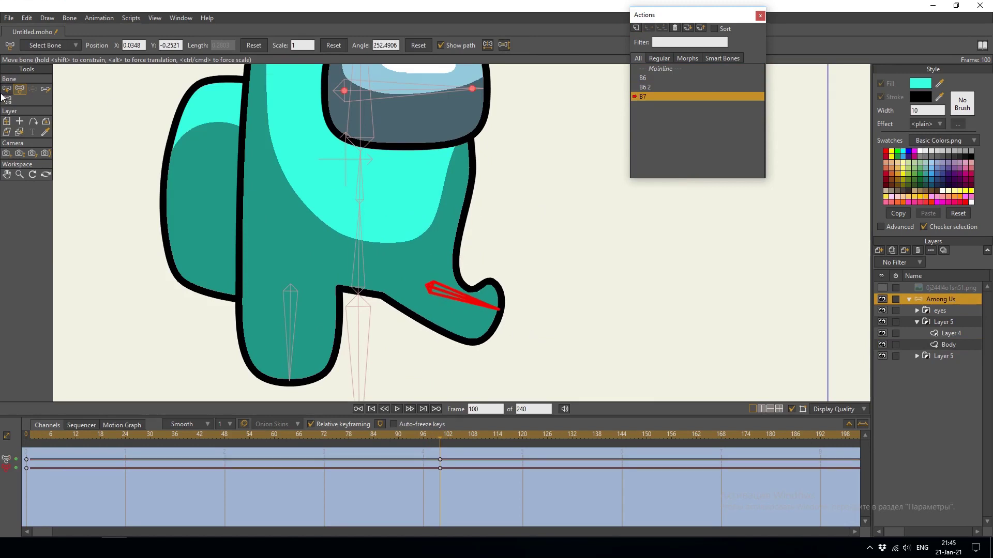
- Reshape the Body layer's right hip point and its curve at frame 100 of B7, and return to the Mainline
click(948, 345)
scroll(380, 277, up, 2)
drag(380, 277, 406, 228)
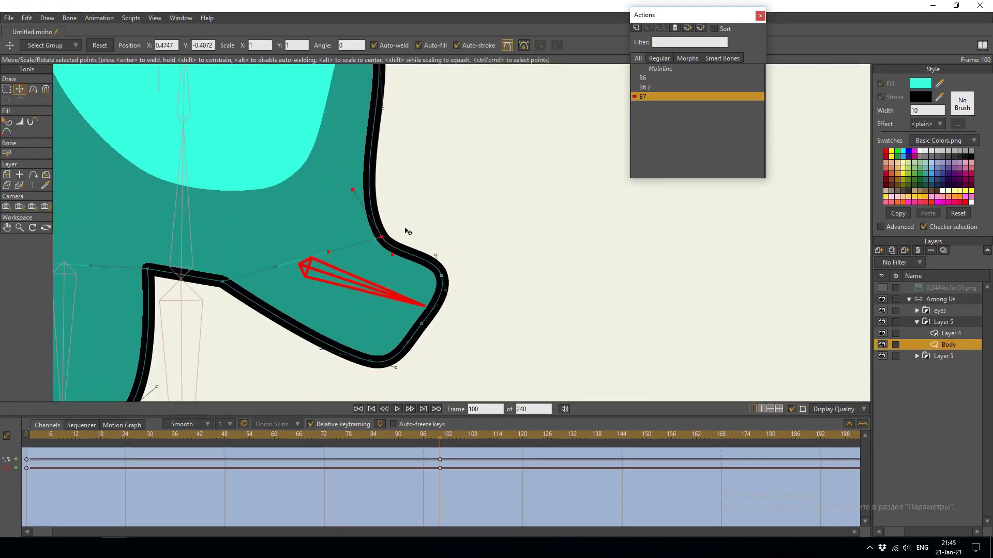
scroll(406, 228, down, 3)
scroll(398, 227, up, 2)
scroll(397, 226, up, 1)
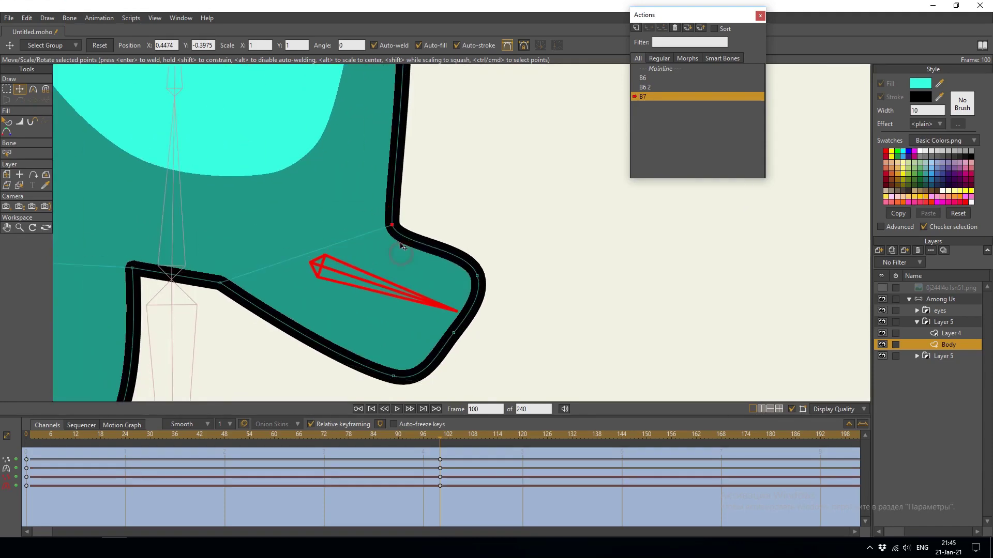
scroll(408, 228, down, 2)
scroll(397, 253, up, 2)
double_click(672, 68)
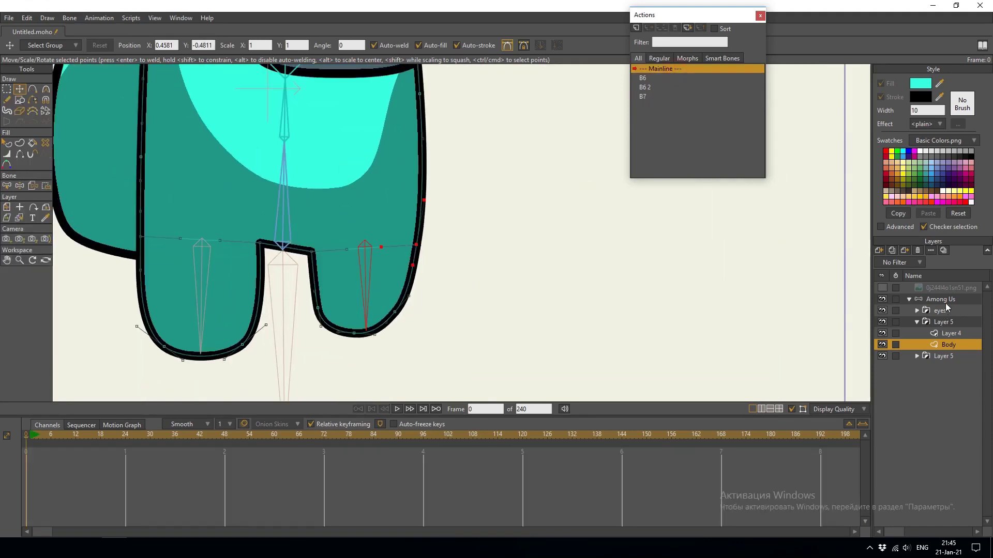
- Create the B7 2 action for the right leg bone and rotate the bone inward toward the left leg at frame 100
click(941, 299)
click(636, 28)
click(491, 310)
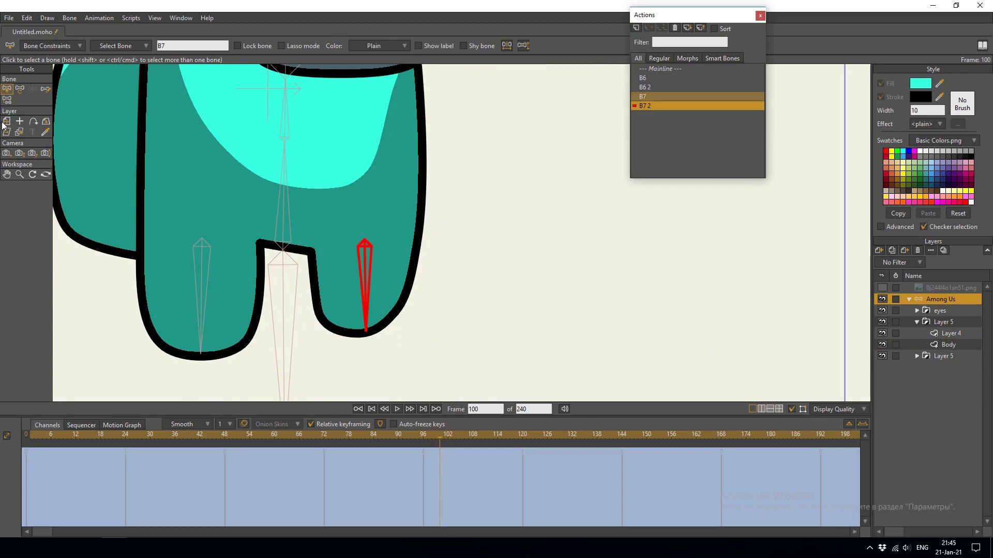
click(20, 89)
drag(365, 289, 331, 277)
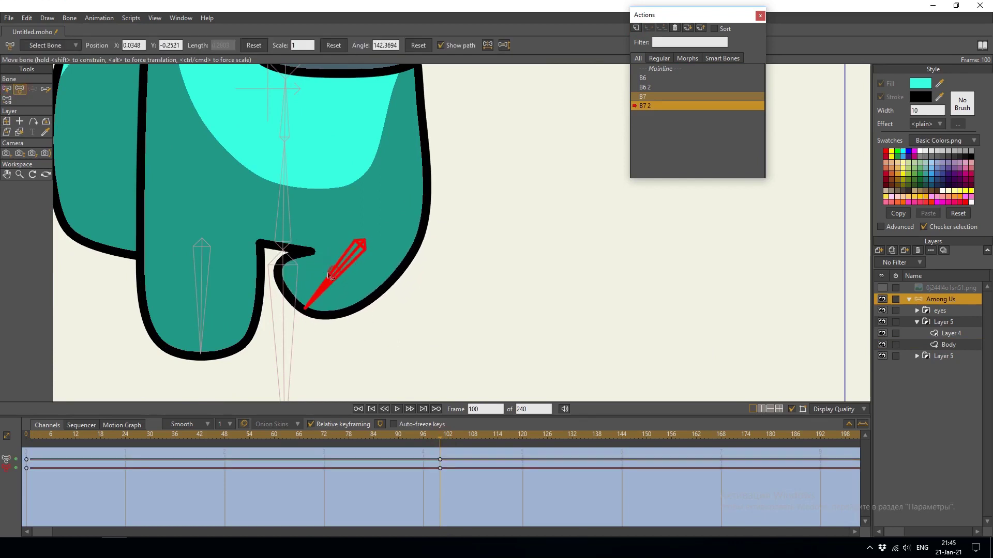
- Adjust the Body layer's right hip and crotch points at frame 100 of B7 2 to smooth the inward bend
ctrl+alt+click(535, 325)
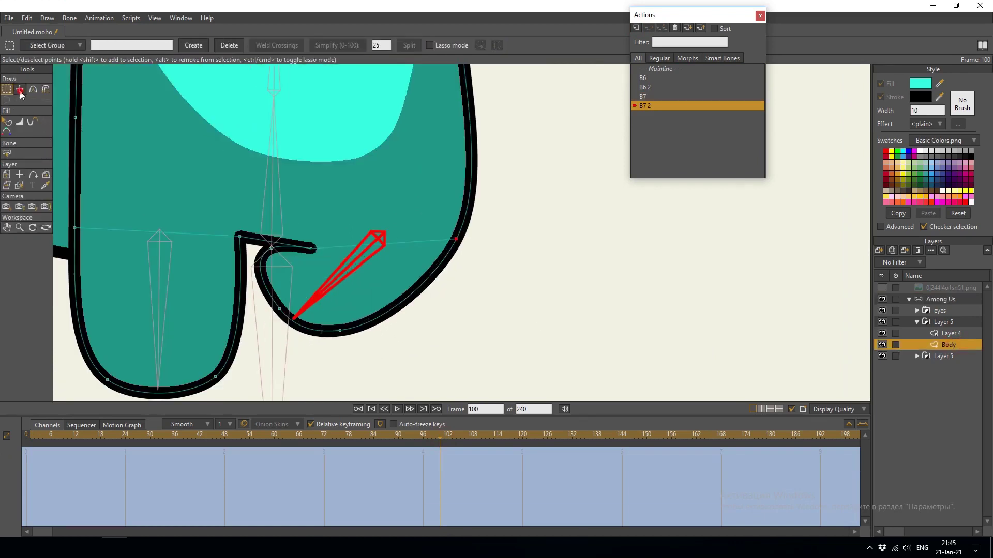
click(20, 88)
drag(305, 282, 316, 256)
scroll(316, 256, down, 3)
scroll(466, 259, up, 3)
click(481, 267)
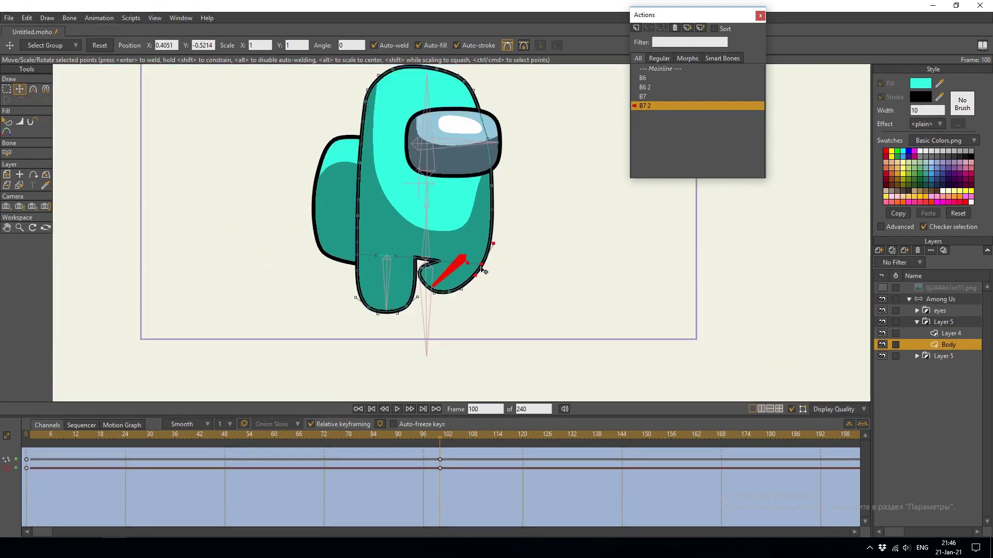
scroll(427, 259, up, 3)
scroll(404, 255, down, 6)
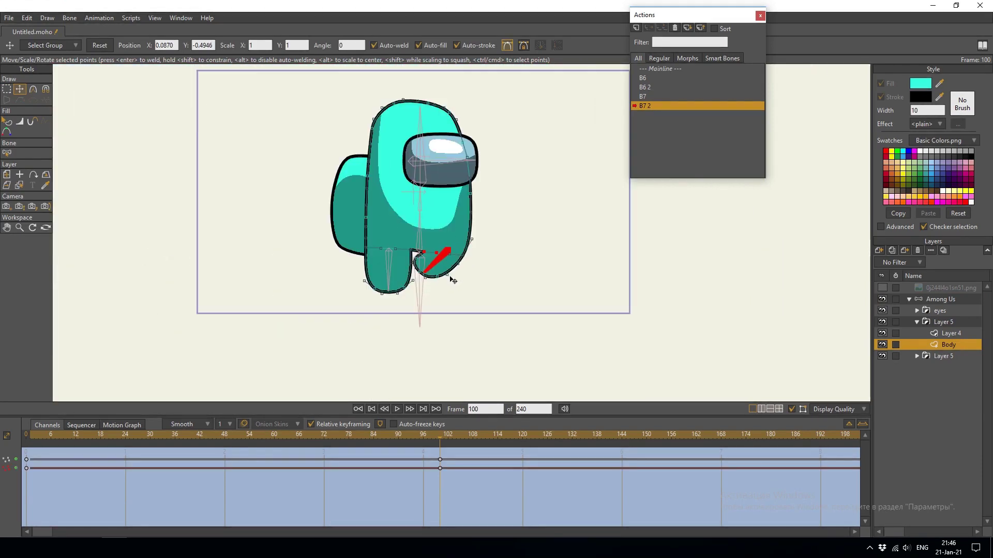
- Return to the Mainline and test the bends of both leg bones
double_click(665, 68)
click(20, 186)
scroll(414, 232, up, 3)
drag(465, 269, 518, 264)
drag(373, 279, 383, 266)
scroll(383, 266, down, 2)
click(7, 186)
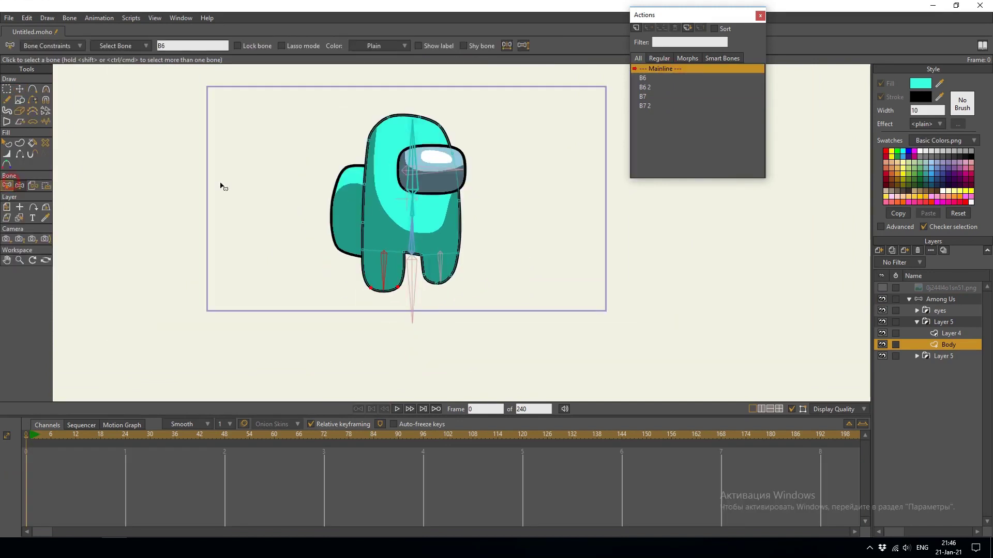
scroll(310, 197, down, 2)
scroll(321, 207, up, 1)
- Add an upright control bone beside the character on the Among Us layer and constrain its angle to 0–90 degrees
click(937, 299)
click(20, 89)
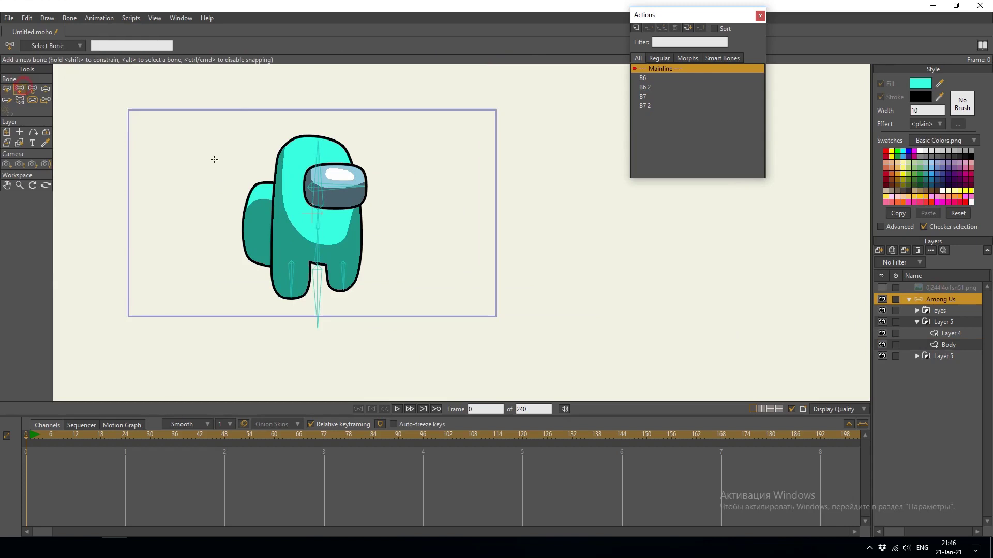
click(7, 88)
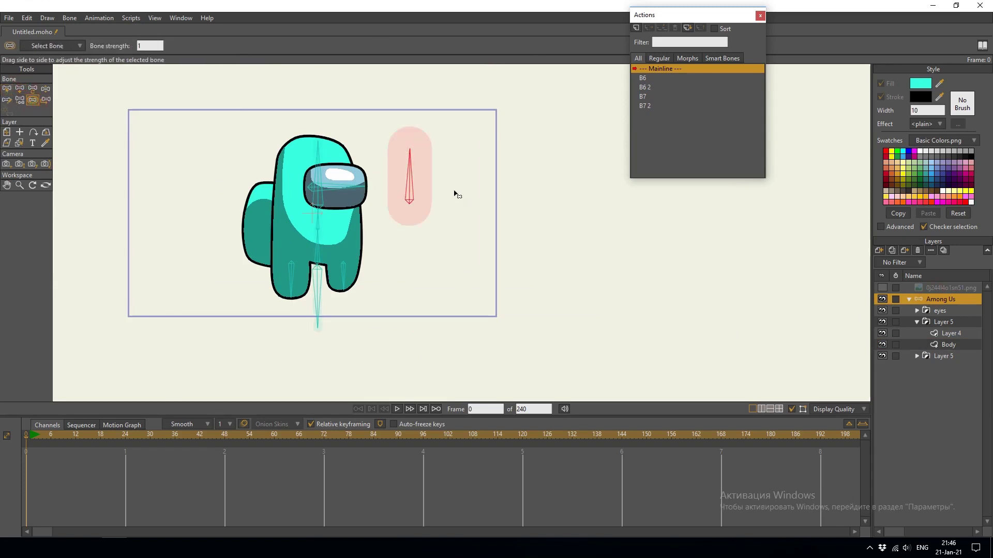
click(41, 46)
text(0)
key(Tab)
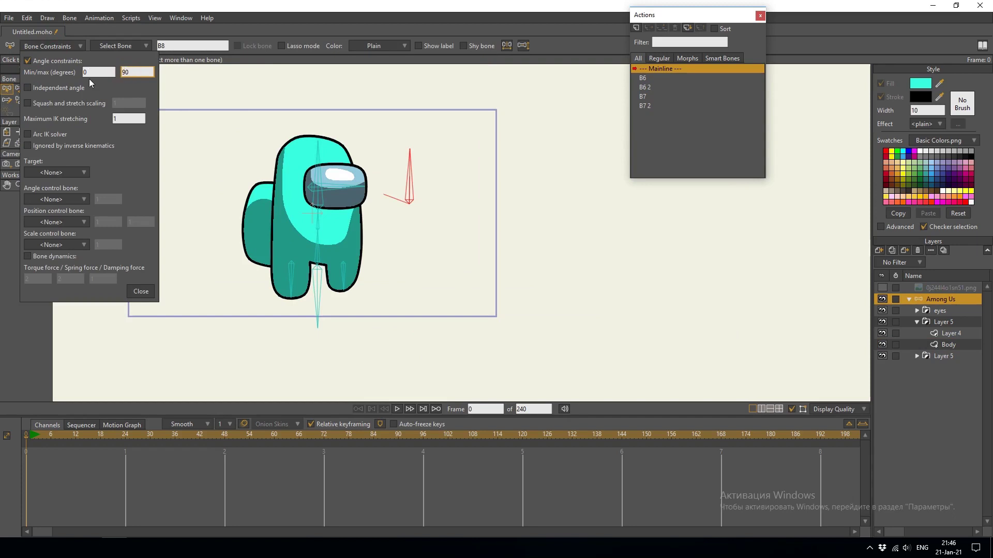
click(141, 291)
scroll(410, 171, up, 1)
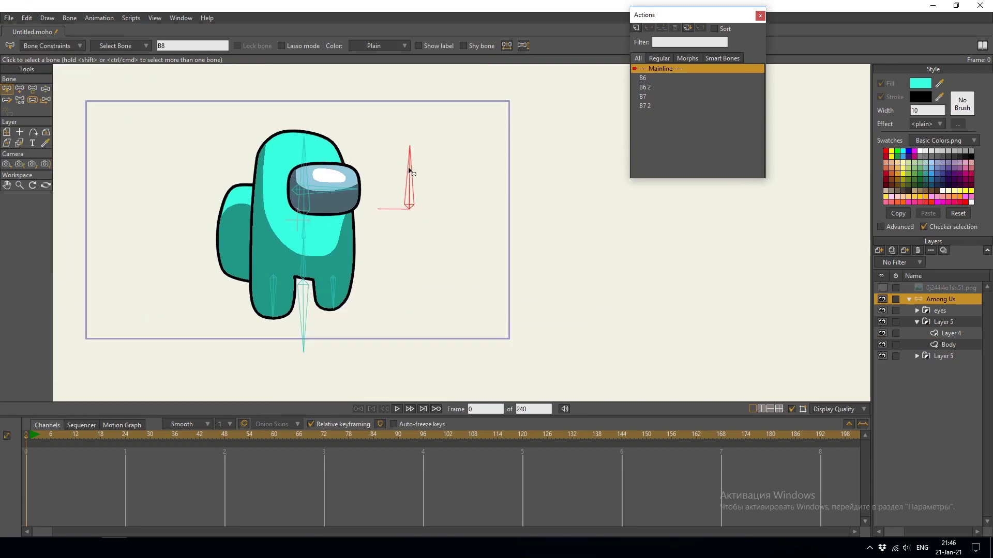
- Create the B8 action for the new control bone and rotate the bone to horizontal, toward the character, at frame 100
scroll(410, 171, up, 1)
click(634, 27)
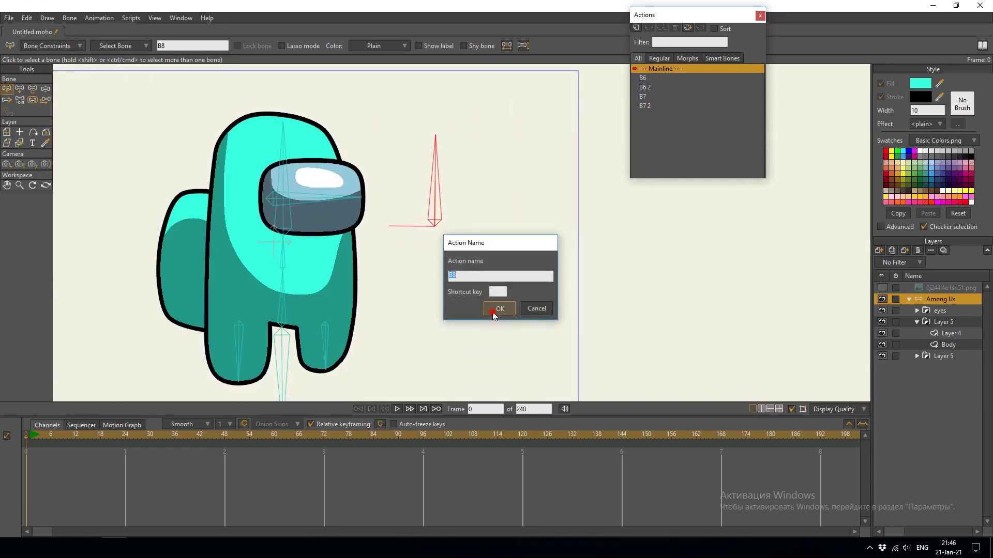
click(492, 309)
click(443, 439)
key(t)
drag(435, 155, 437, 222)
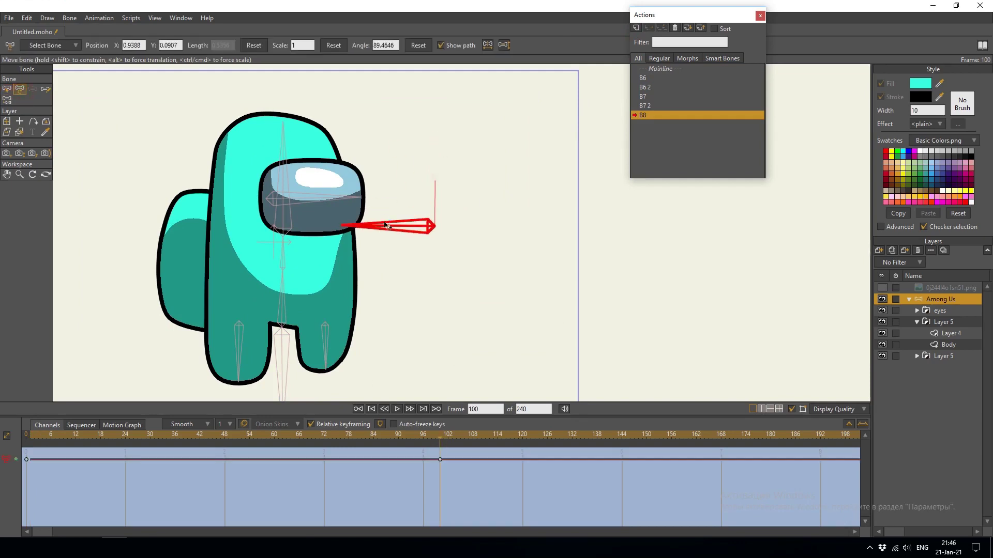
- Adjust the position and scale of the central body bones at frame 100 of the B8 action
scroll(283, 149, up, 2)
click(278, 279)
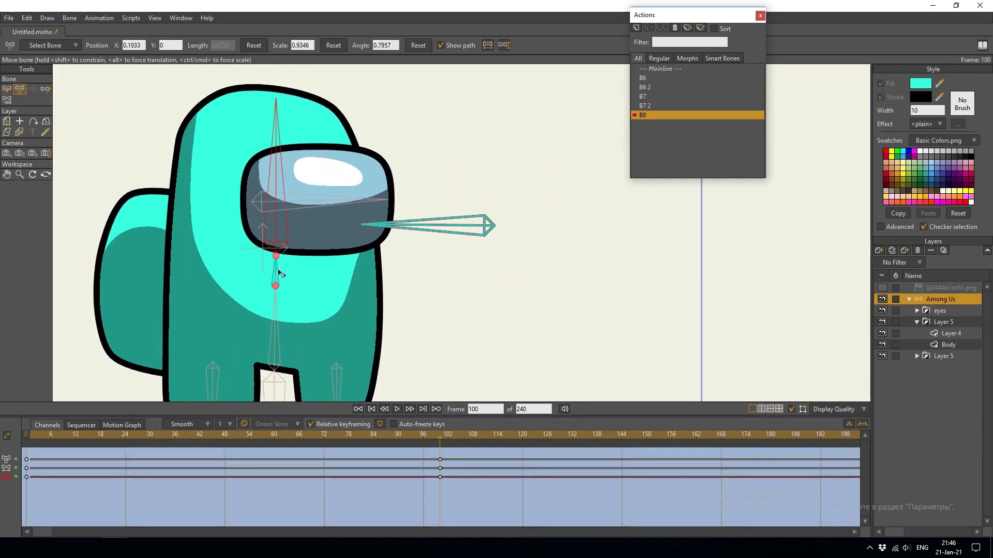
scroll(322, 266, down, 3)
drag(322, 266, 410, 207)
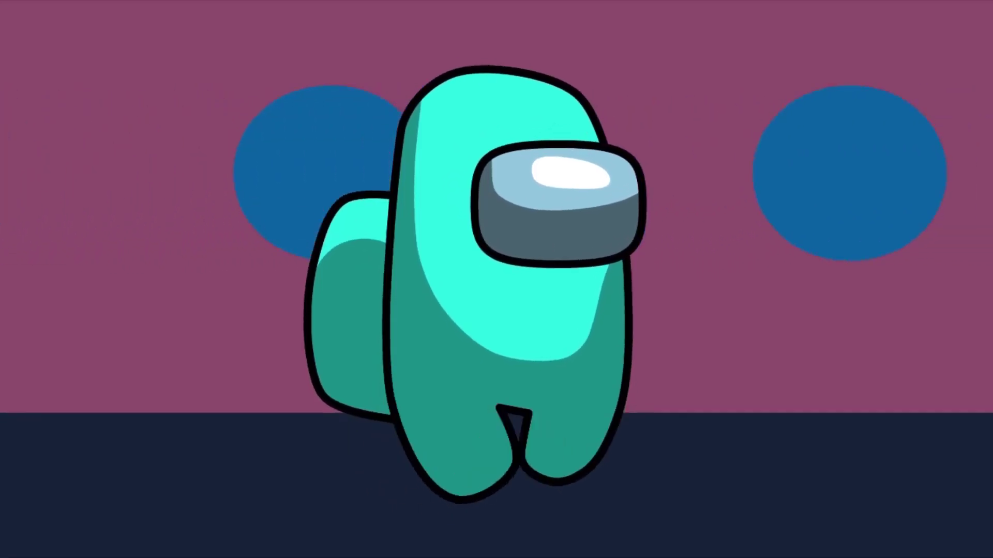